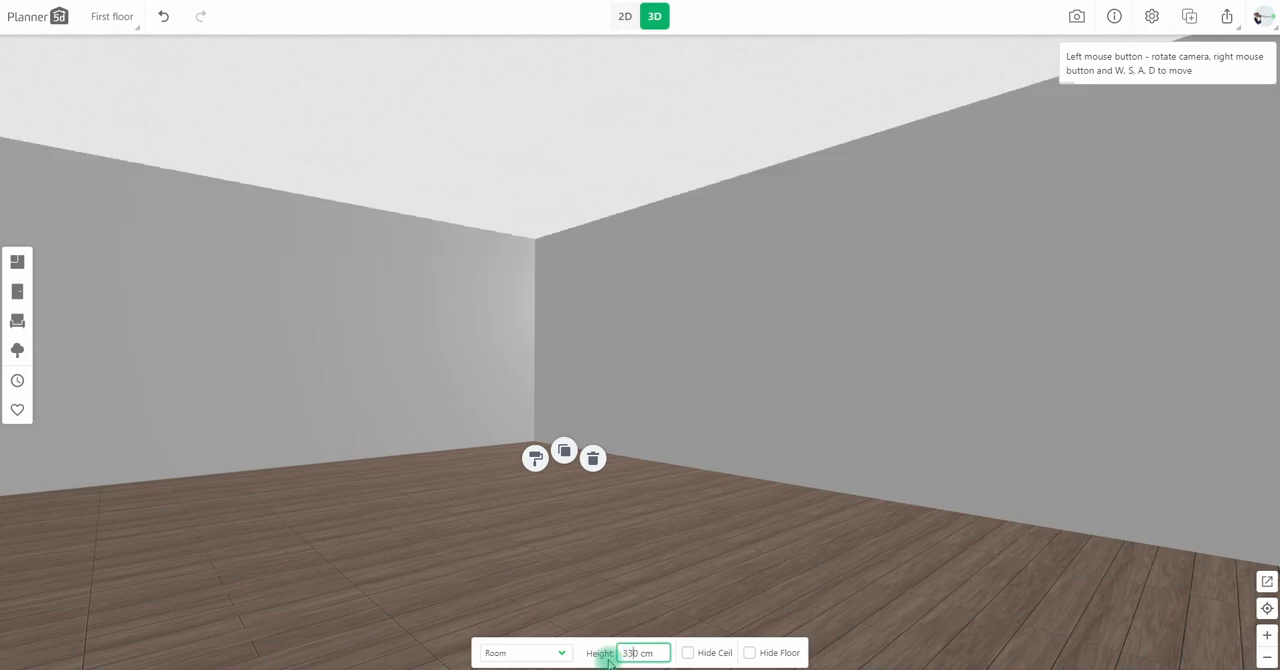
Place a single-pane dark-framed window on the upper wall in the 2D plan and set its width to 100 cm.
{"action": "left_click", "coordinate": [625, 18]}
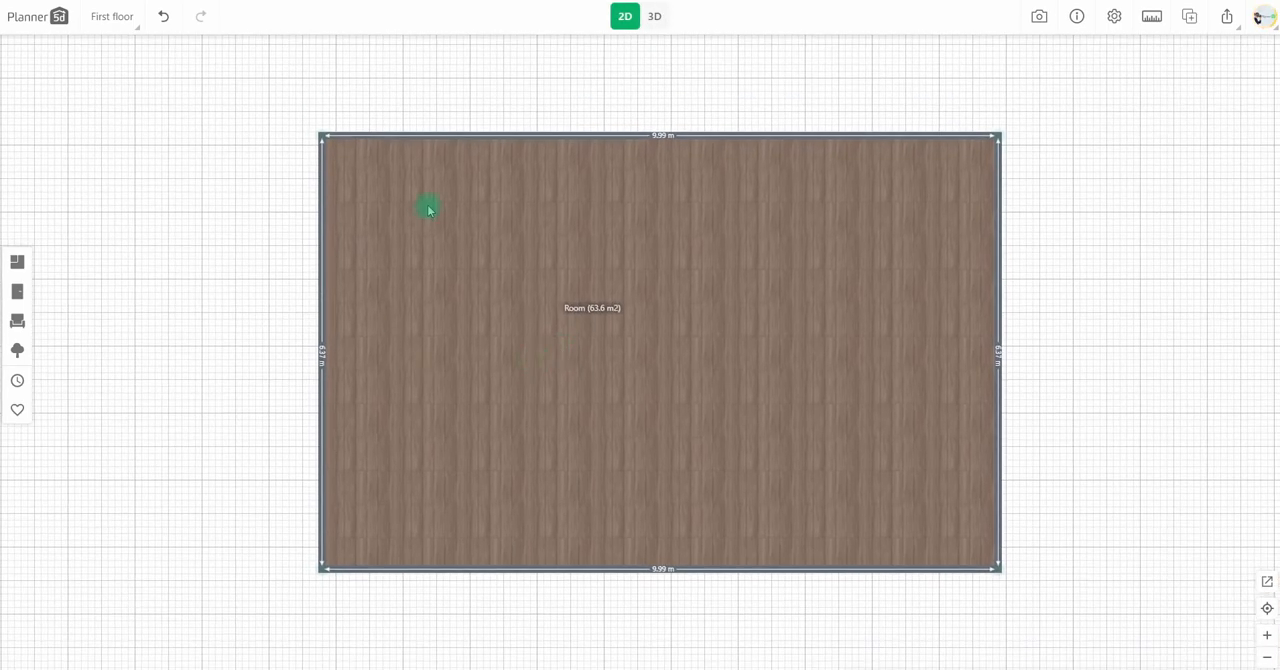
{"action": "left_click", "coordinate": [21, 304]}
{"action": "left_click", "coordinate": [86, 160]}
{"action": "left_click_drag", "start_coordinate": [109, 430], "coordinate": [583, 177]}
{"action": "left_click", "coordinate": [545, 652]}
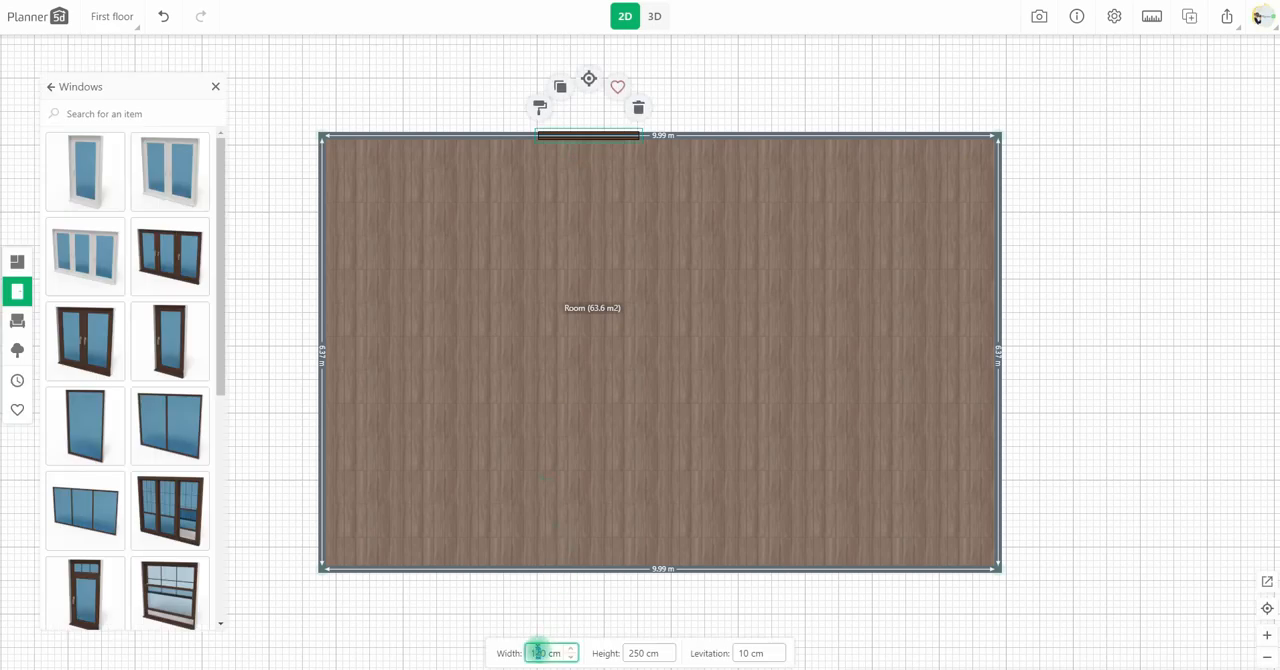
Replace the window's wood frame material with a plain white finish.
{"action": "left_click", "coordinate": [540, 107]}
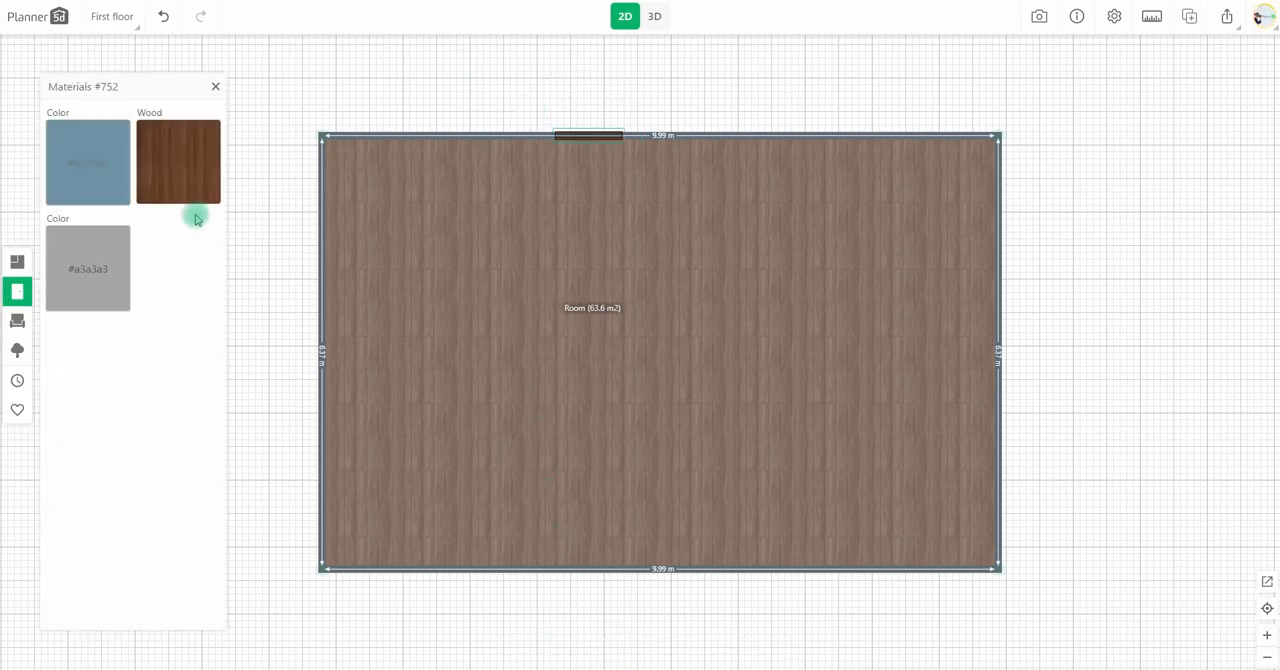
{"action": "left_click", "coordinate": [177, 160]}
{"action": "left_click", "coordinate": [63, 149]}
{"action": "left_click", "coordinate": [24, 86]}
{"action": "left_click", "coordinate": [109, 175]}
{"action": "left_click", "coordinate": [139, 64]}
{"action": "left_click", "coordinate": [38, 211]}
{"action": "left_click", "coordinate": [108, 274]}
{"action": "left_click", "coordinate": [136, 117]}
{"action": "left_click", "coordinate": [30, 207]}
Duplicate the white window onto the left wall of the plan and show the room in 3D.
{"action": "left_click_drag", "start_coordinate": [579, 135], "coordinate": [339, 296]}
{"action": "left_click", "coordinate": [532, 86]}
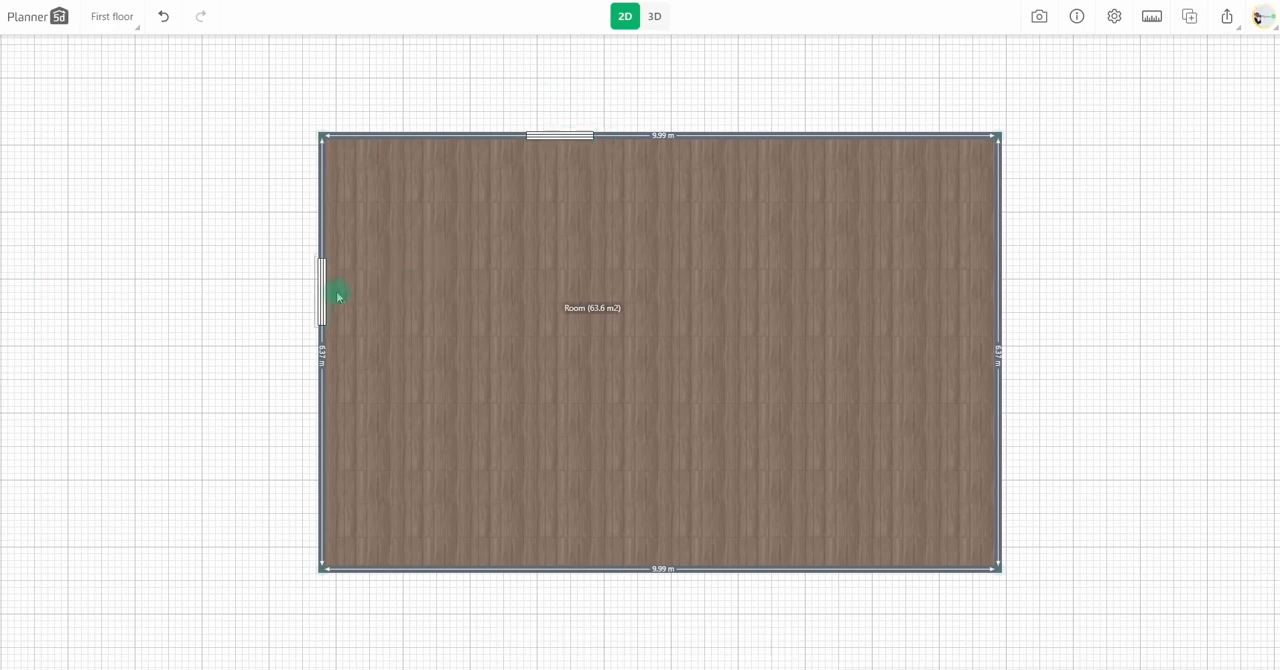
{"action": "left_click", "coordinate": [654, 16]}
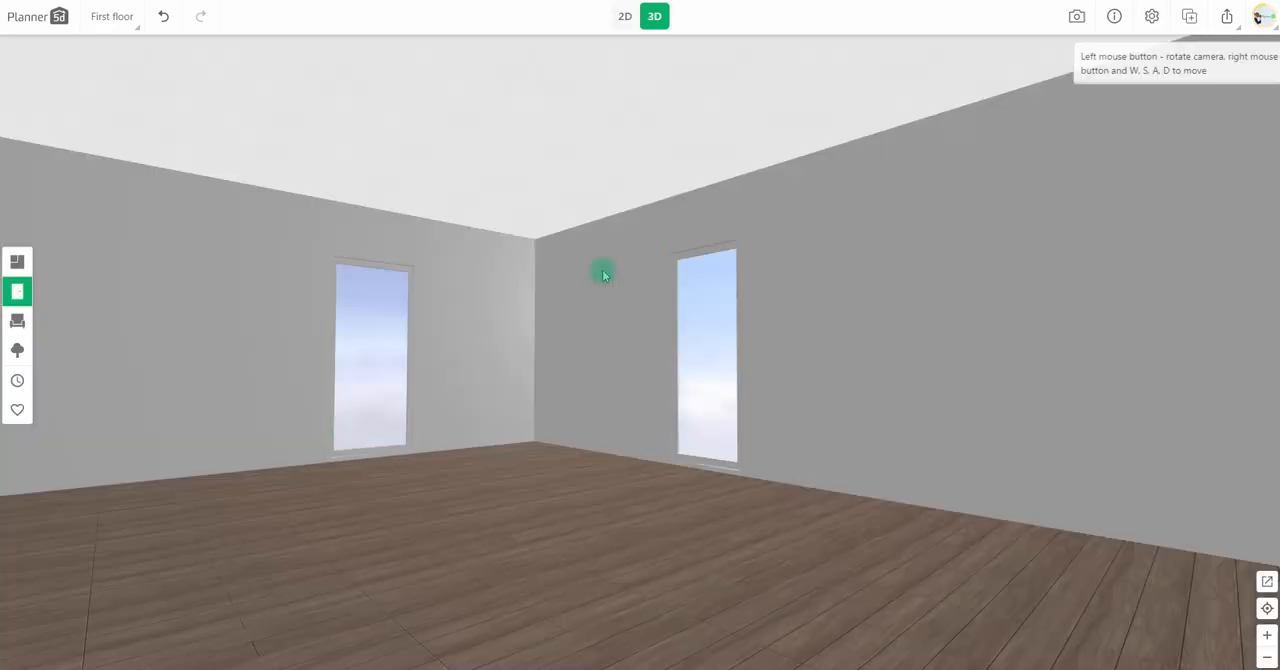
Set the levitation of both windows to 0 cm.
{"action": "left_click", "coordinate": [410, 409]}
{"action": "type", "text": "0"}
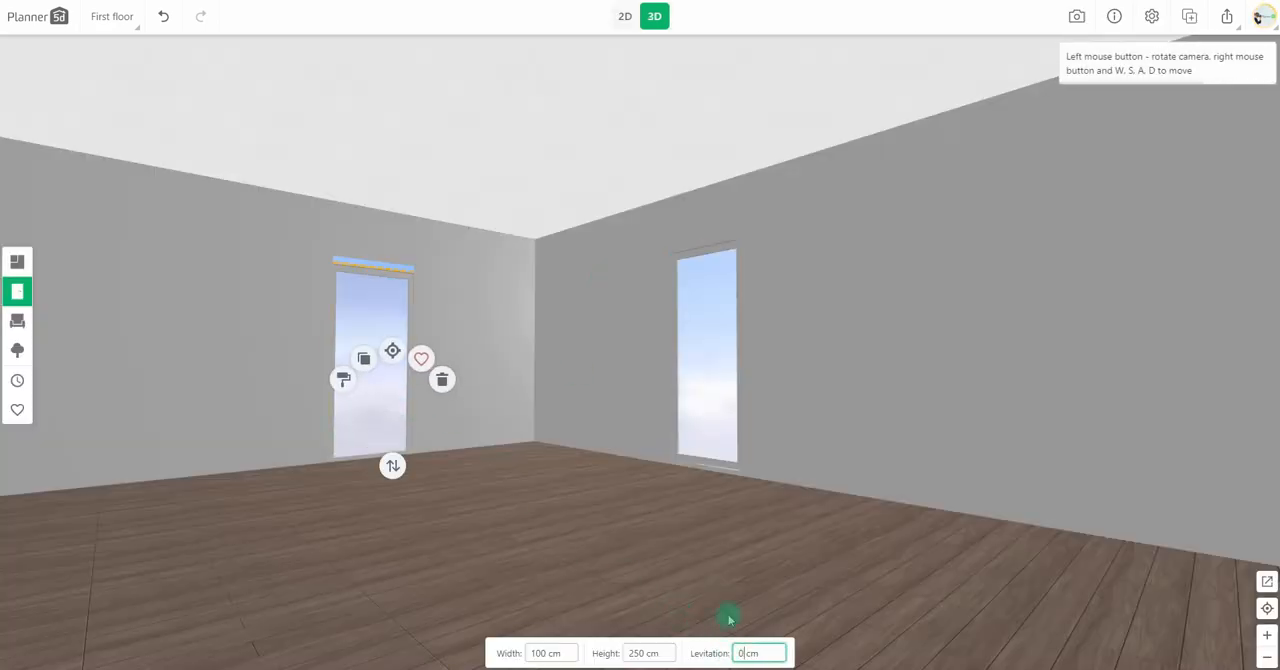
{"action": "left_click", "coordinate": [722, 447]}
{"action": "left_click", "coordinate": [750, 653]}
{"action": "type", "text": "0"}
Set the height of both windows to 330 cm to match the wall height.
{"action": "left_click", "coordinate": [360, 395]}
{"action": "left_click", "coordinate": [646, 645]}
{"action": "type", "text": "33"}
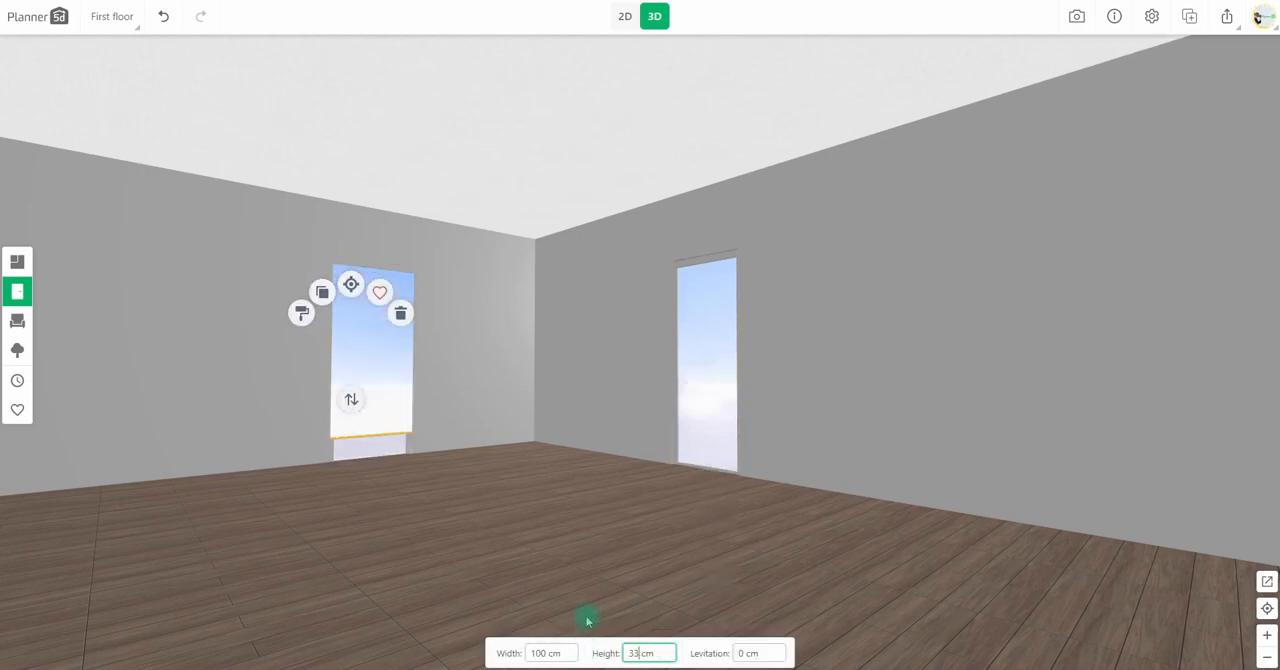
{"action": "type", "text": "0"}
{"action": "left_click", "coordinate": [680, 363]}
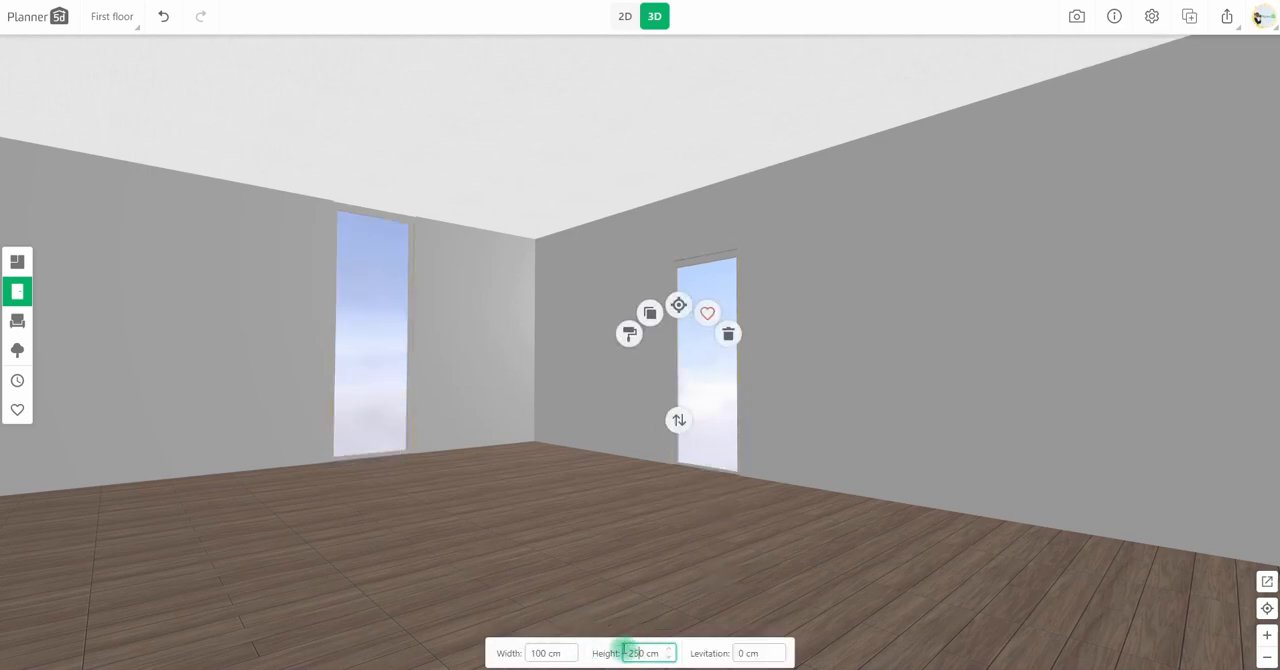
{"action": "left_click", "coordinate": [664, 459]}
Apply a grass ground around the room in the project settings.
{"action": "left_click", "coordinate": [1151, 16]}
{"action": "left_click", "coordinate": [726, 306]}
{"action": "left_click", "coordinate": [667, 463]}
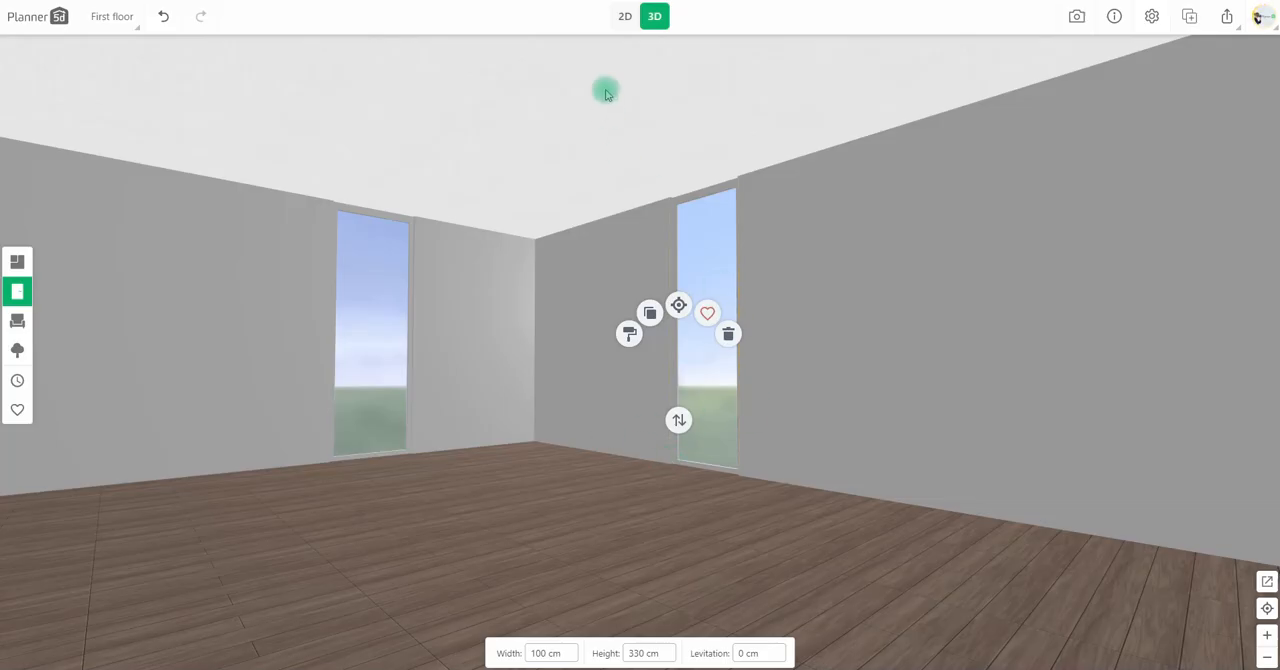
Hide the room's ceiling in the 2D plan and check the open room in 3D.
{"action": "left_click", "coordinate": [622, 17]}
{"action": "left_click", "coordinate": [480, 374]}
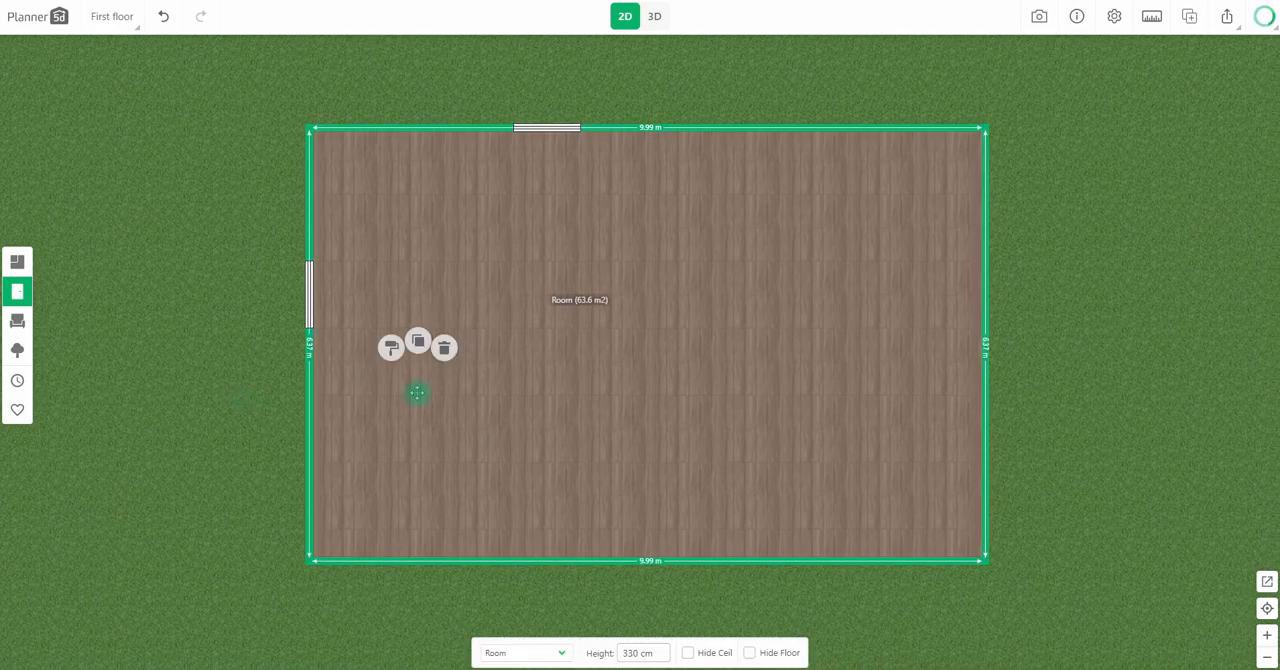
{"action": "left_click", "coordinate": [690, 653]}
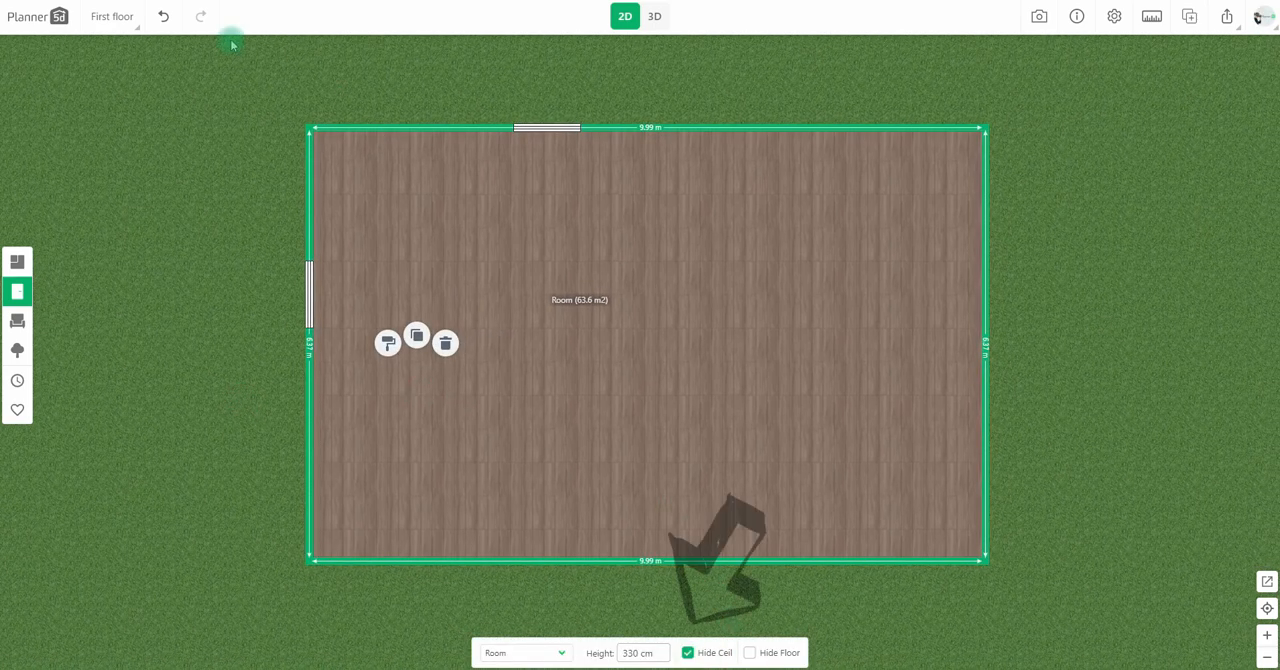
{"action": "left_click", "coordinate": [114, 283]}
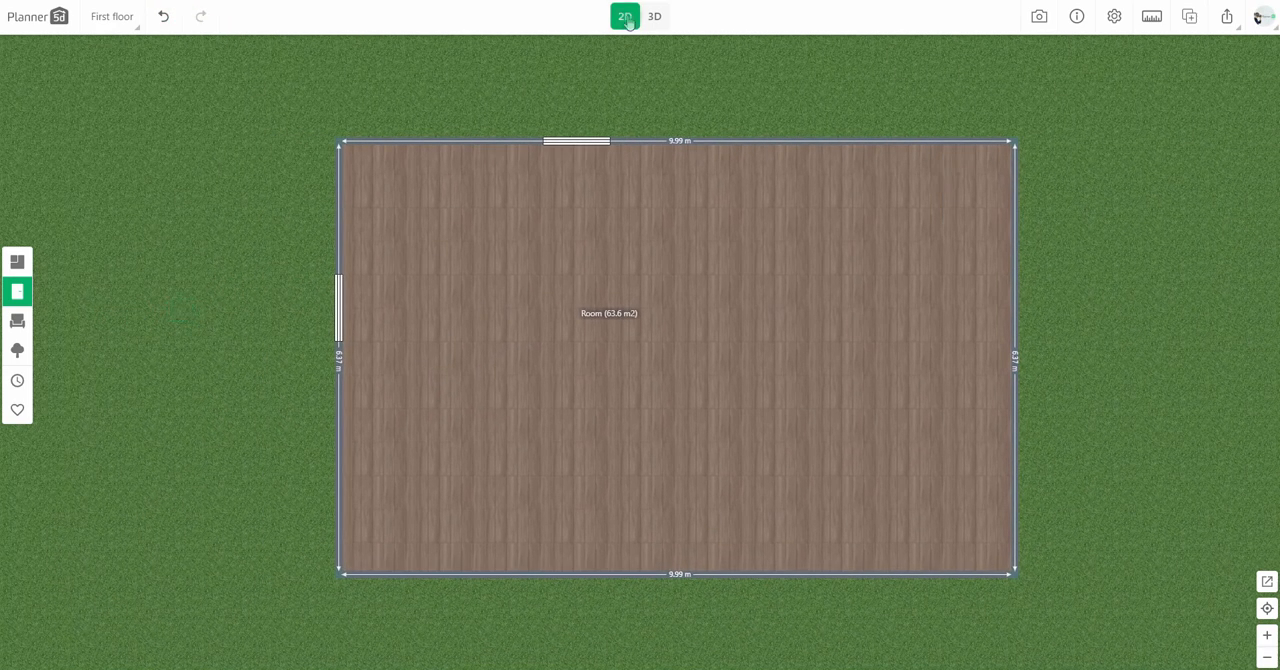
{"action": "left_click", "coordinate": [654, 16]}
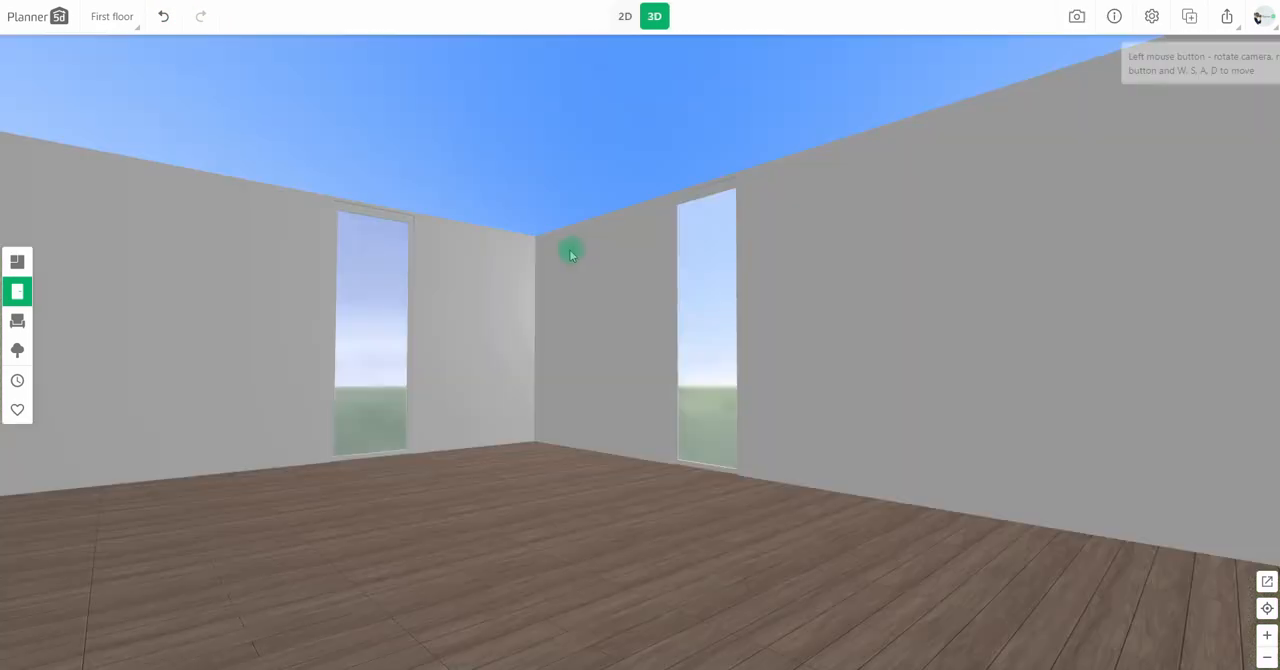
Place a solid block near the plan's upper-left corner and set its height to 25 cm.
{"action": "left_click", "coordinate": [625, 16]}
{"action": "left_click", "coordinate": [292, 343]}
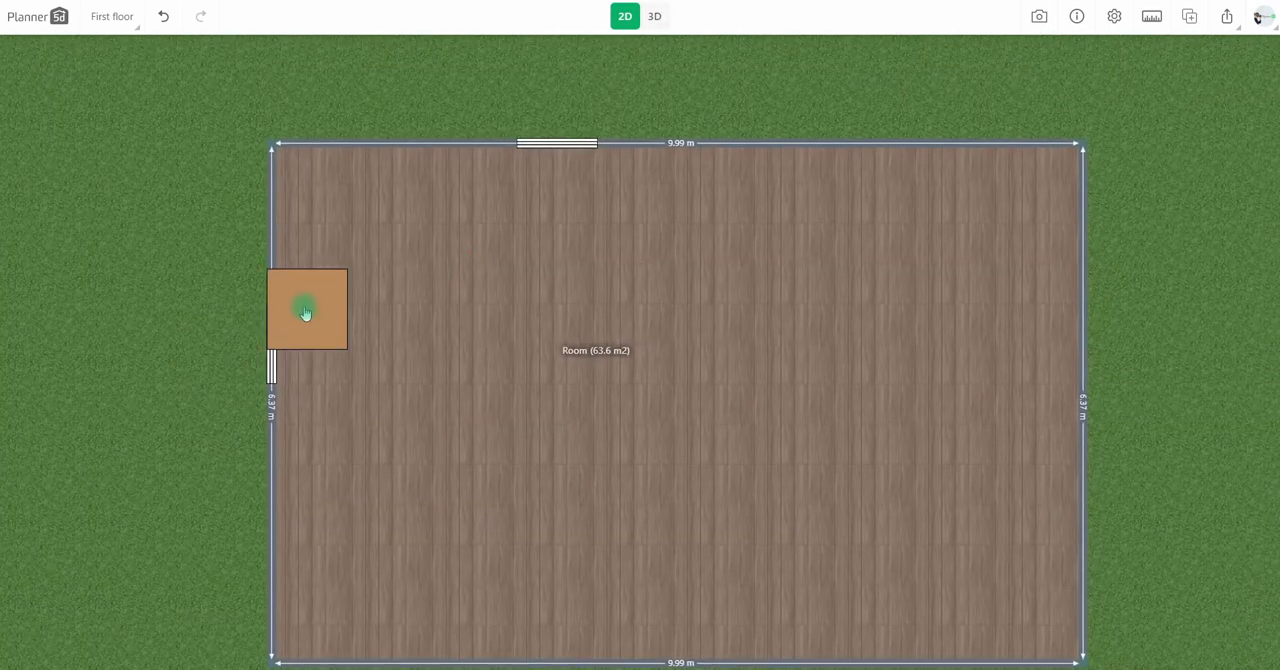
{"action": "left_click_drag", "start_coordinate": [292, 341], "coordinate": [336, 250]}
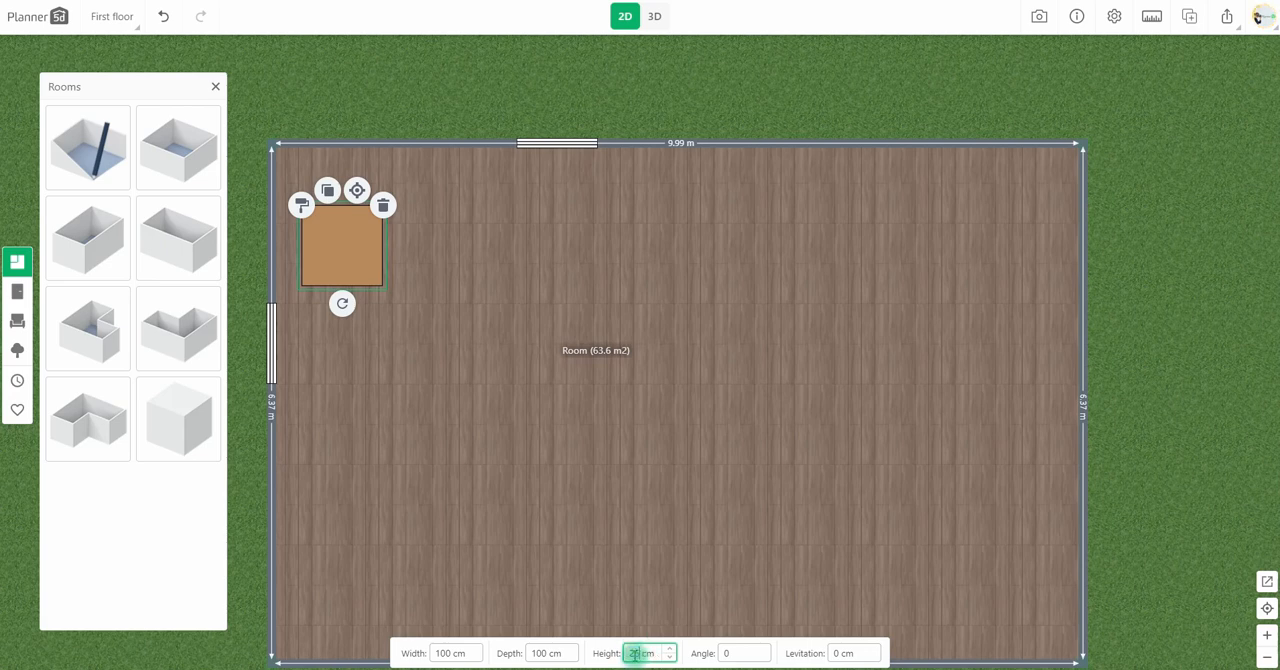
{"action": "type", "text": "2"}
Set the block's width to 300 cm and depth to 200 cm, and fit it into the room's upper-left corner.
{"action": "left_click_drag", "start_coordinate": [371, 223], "coordinate": [441, 257]}
{"action": "type", "text": "3"}
{"action": "left_click", "coordinate": [538, 653]}
{"action": "left_click_drag", "start_coordinate": [273, 323], "coordinate": [273, 328]}
{"action": "left_click_drag", "start_coordinate": [391, 371], "coordinate": [376, 345]}
Raise the corner block in 3D to a levitation of 320 cm and give it a plain white finish.
{"action": "left_click", "coordinate": [655, 17]}
{"action": "left_click", "coordinate": [541, 460]}
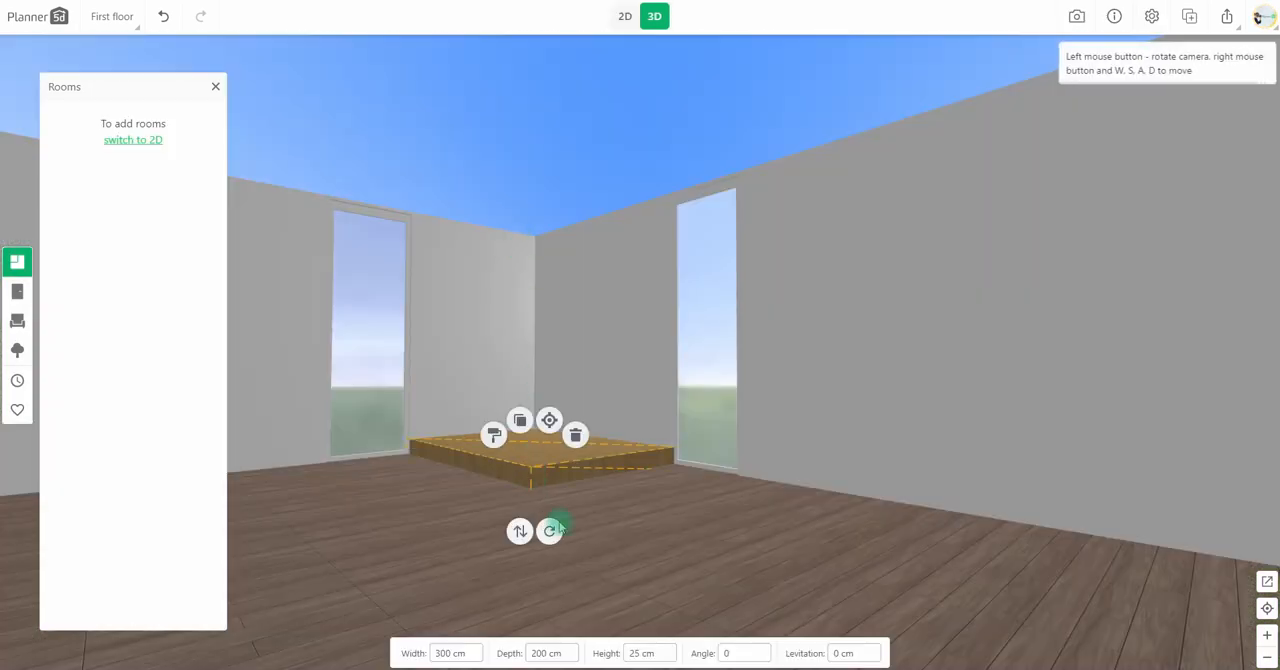
{"action": "type", "text": "320"}
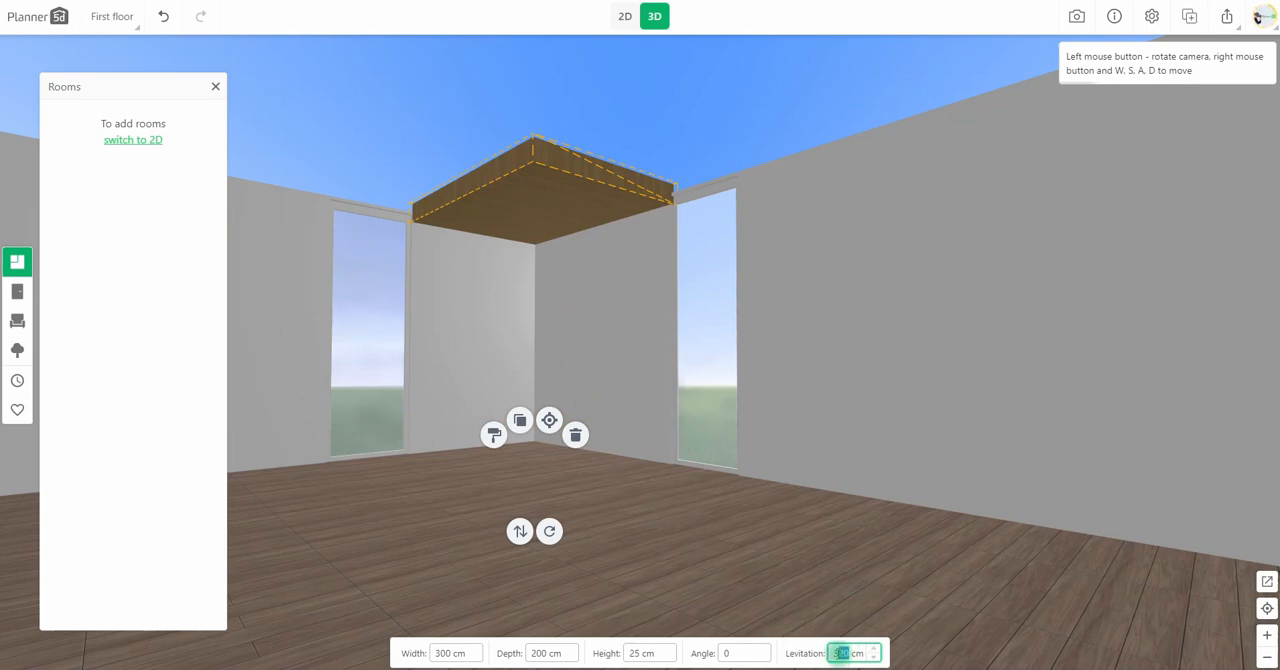
{"action": "left_click", "coordinate": [493, 434]}
{"action": "left_click", "coordinate": [100, 471]}
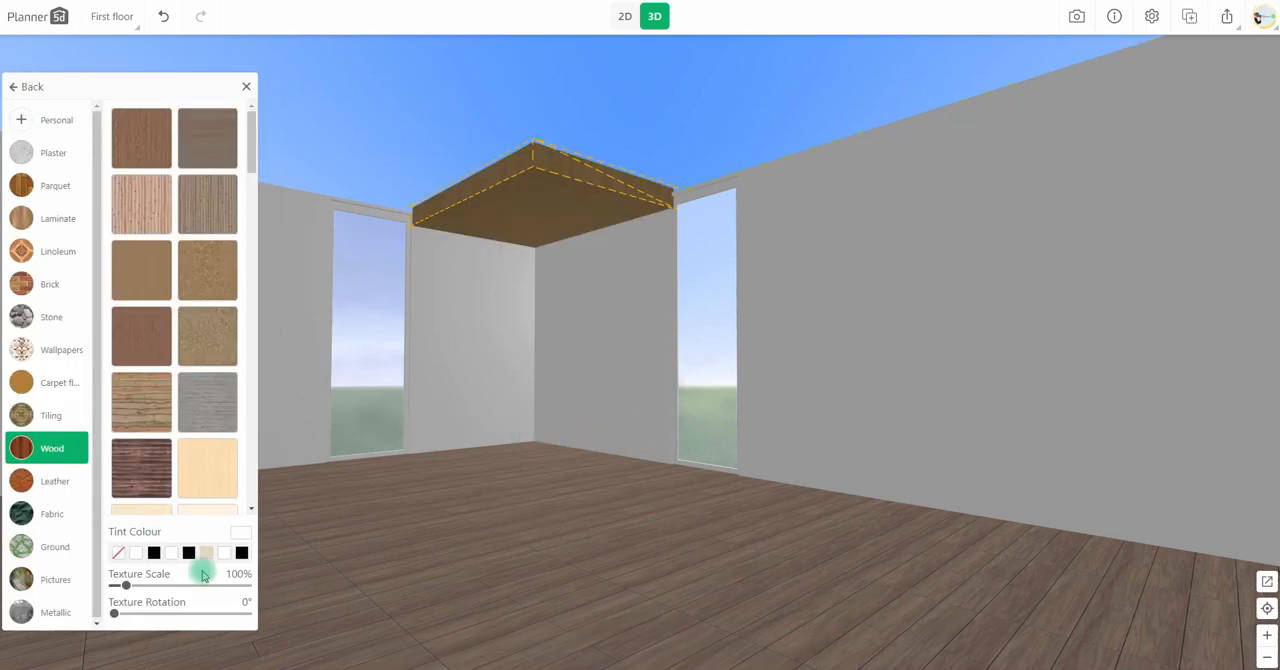
{"action": "left_click", "coordinate": [120, 558]}
Set the raised corner block's height to 15 cm and its levitation to 317 cm.
{"action": "left_click", "coordinate": [489, 213]}
{"action": "left_click", "coordinate": [616, 655]}
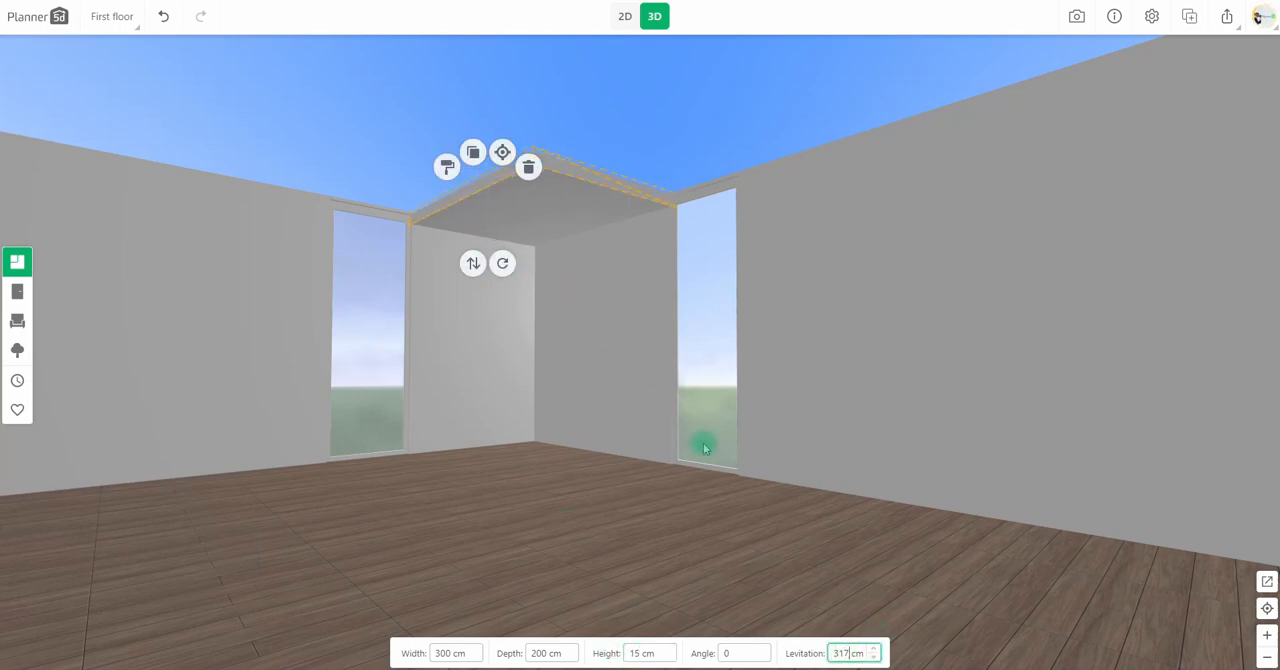
Duplicate the corner slab in 2D, make the copy 1000 cm wide and 400 cm deep, and fit it along the lower wall.
{"action": "left_click", "coordinate": [625, 22]}
{"action": "left_click", "coordinate": [419, 225]}
{"action": "left_click", "coordinate": [369, 145]}
{"action": "left_click_drag", "start_coordinate": [439, 234], "coordinate": [734, 480]}
{"action": "type", "text": "1000"}
{"action": "key", "text": "Return"}
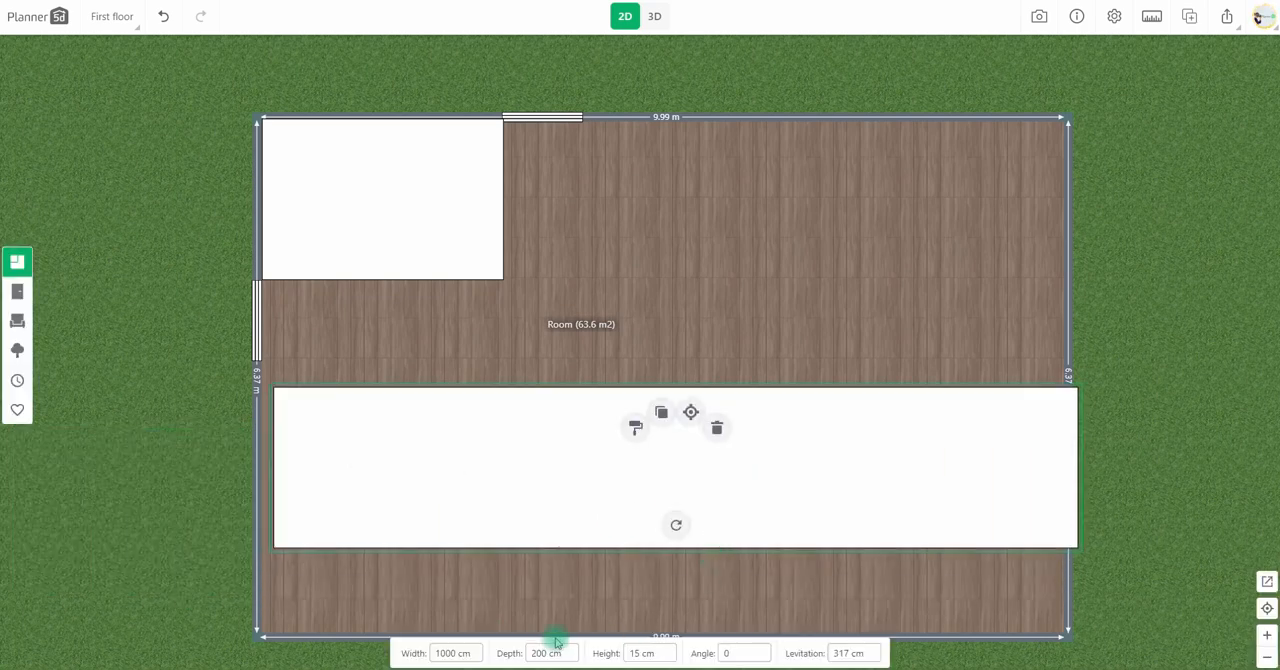
{"action": "type", "text": "4"}
{"action": "key", "text": "Return"}
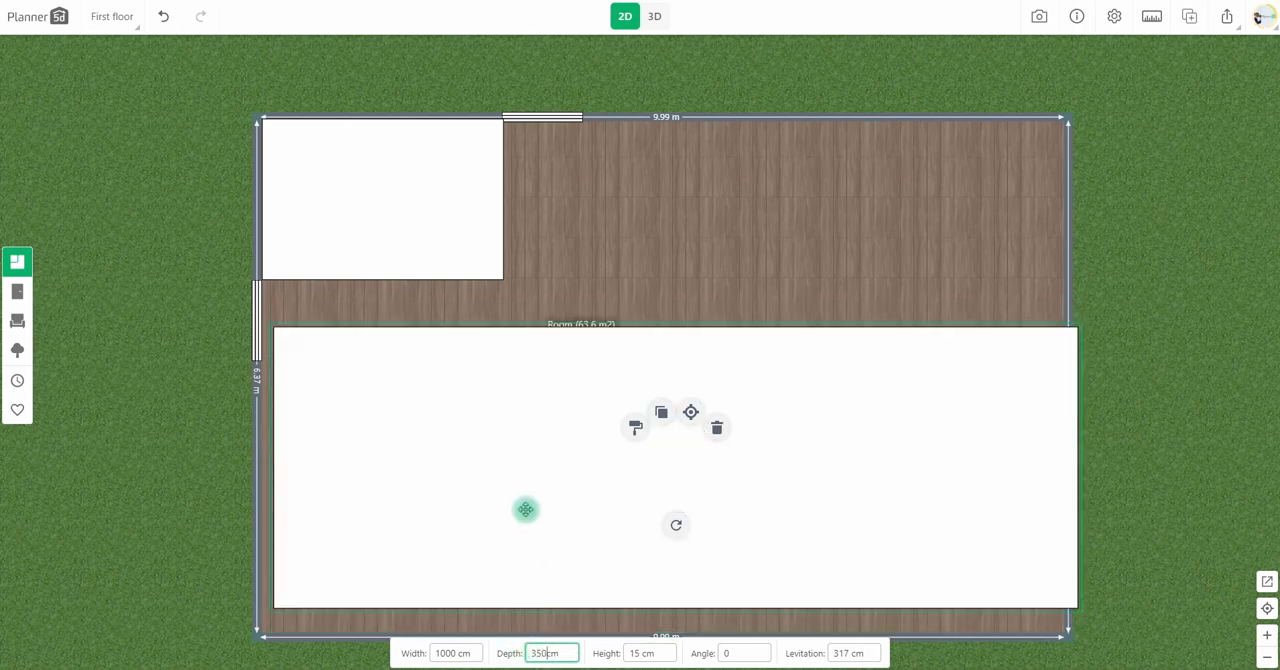
{"action": "left_click_drag", "start_coordinate": [526, 509], "coordinate": [514, 544]}
Place a copy of the corner slab in the upper-right corner, 600 cm wide and extended in depth to meet the lower slab.
{"action": "left_click", "coordinate": [465, 231]}
{"action": "left_click", "coordinate": [371, 144]}
{"action": "left_click_drag", "start_coordinate": [438, 215], "coordinate": [853, 208]}
{"action": "type", "text": "5"}
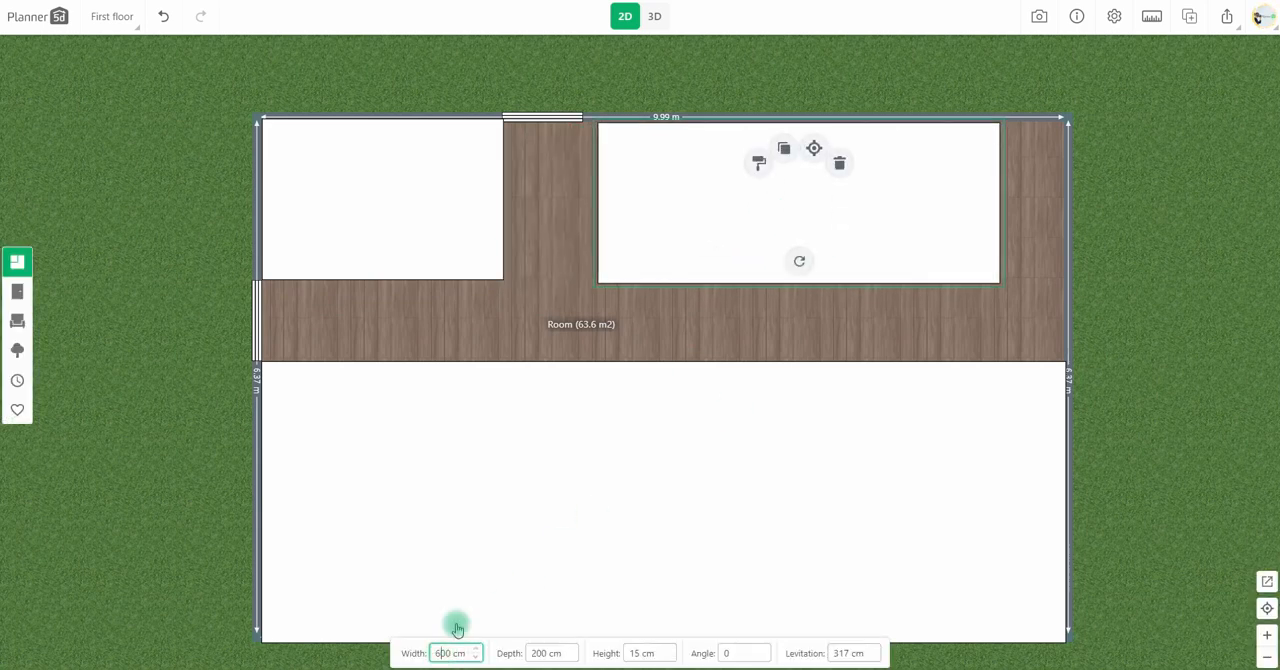
{"action": "type", "text": "6"}
{"action": "left_click_drag", "start_coordinate": [680, 232], "coordinate": [717, 246]}
{"action": "left_click", "coordinate": [537, 653]}
{"action": "left_click", "coordinate": [655, 17]}
{"action": "left_click_drag", "start_coordinate": [715, 317], "coordinate": [701, 321]}
Duplicate the upper-left corner slab in 2D and reduce the copy's depth to 5 cm to form a thin bar.
{"action": "left_click", "coordinate": [625, 17]}
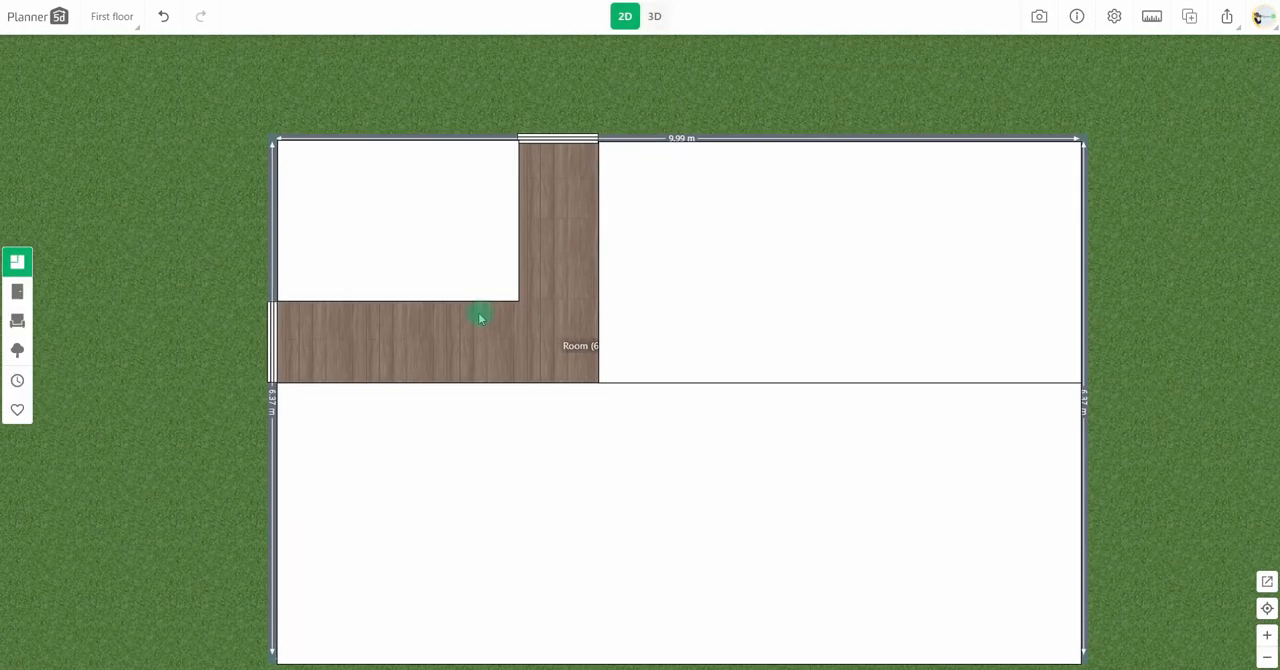
{"action": "scroll", "coordinate": [480, 314], "scroll_direction": "up", "scroll_amount": 1}
{"action": "left_click", "coordinate": [379, 165]}
{"action": "left_click_drag", "start_coordinate": [379, 165], "coordinate": [434, 254]}
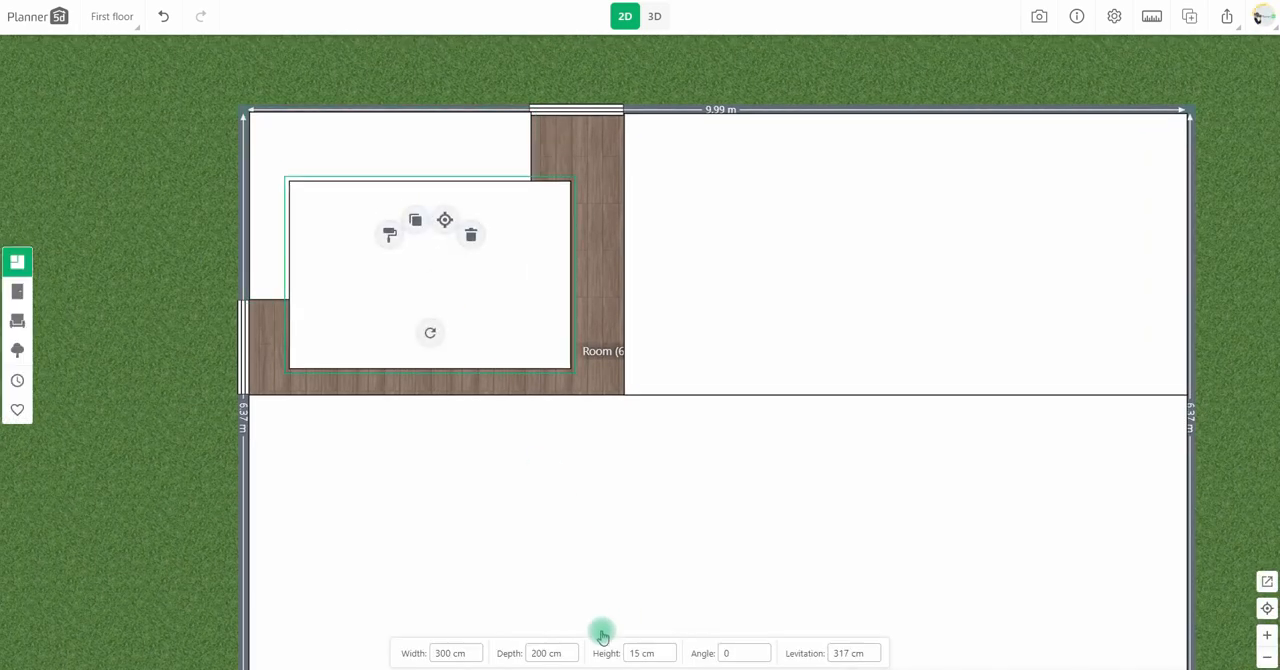
{"action": "type", "text": "10"}
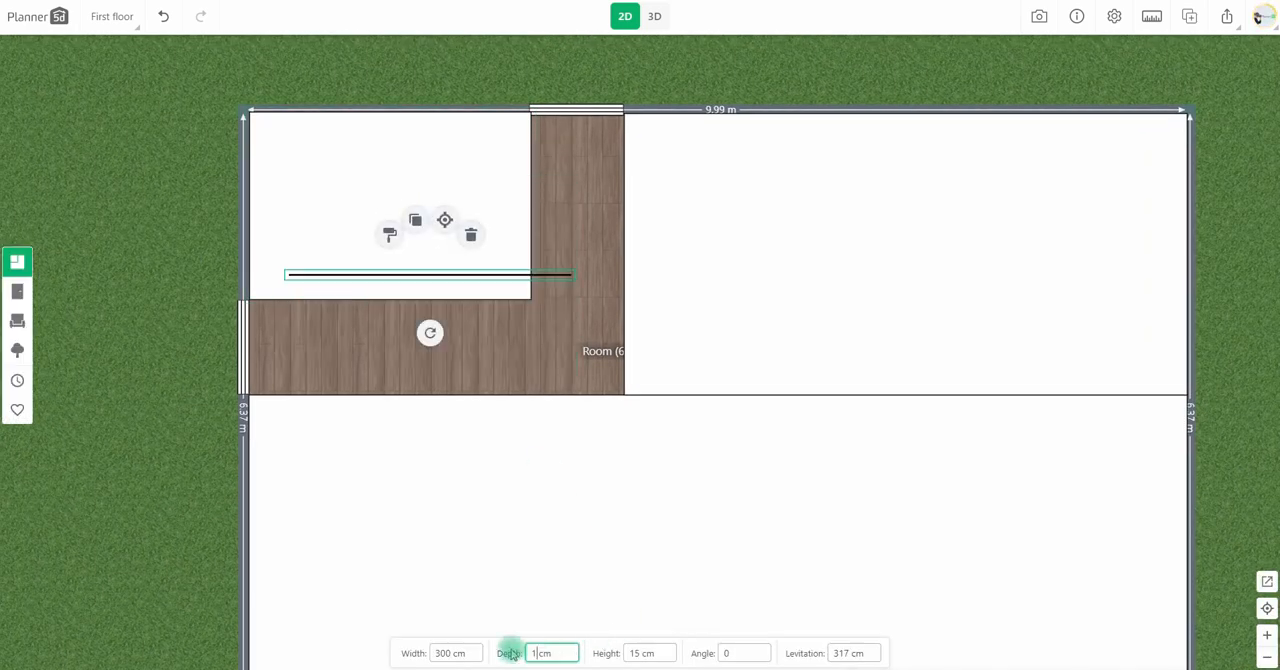
{"action": "type", "text": "5"}
Set the thin bar's width to 110 cm and place it across the vertical gap, level with the corner slab's lower edge.
{"action": "left_click", "coordinate": [436, 653]}
{"action": "type", "text": "1100"}
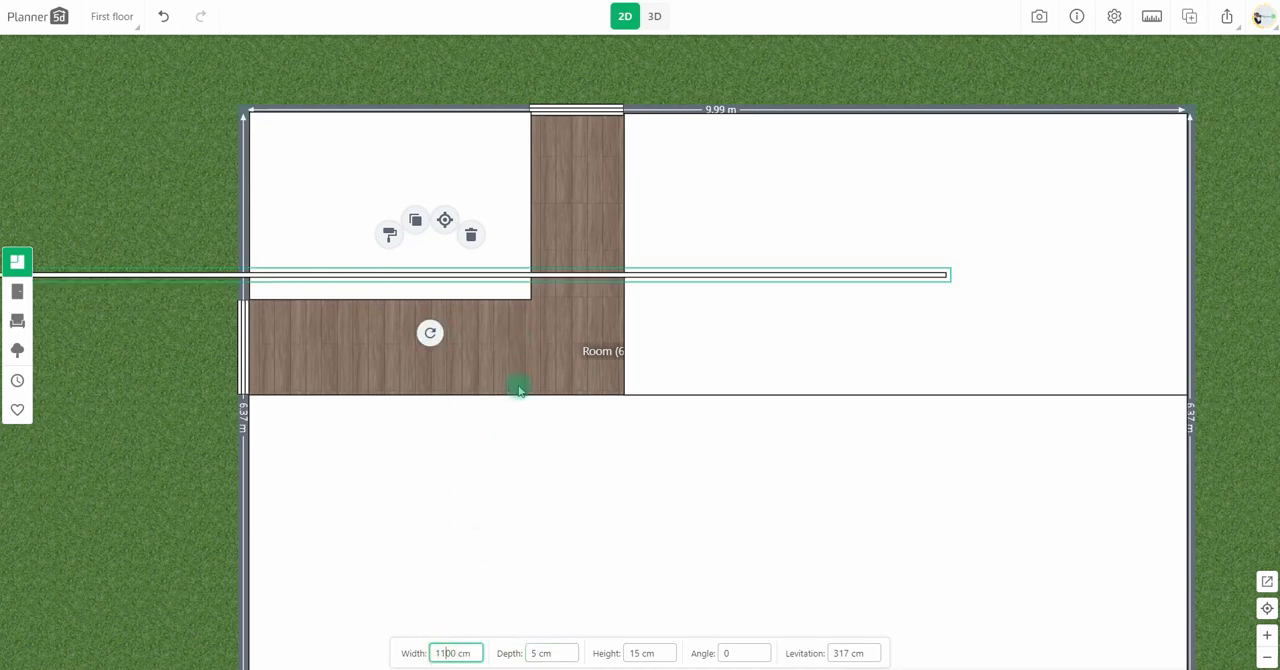
{"action": "key", "text": "Delete"}
{"action": "left_click_drag", "start_coordinate": [431, 275], "coordinate": [581, 297]}
{"action": "scroll", "coordinate": [592, 327], "scroll_direction": "up", "scroll_amount": 3}
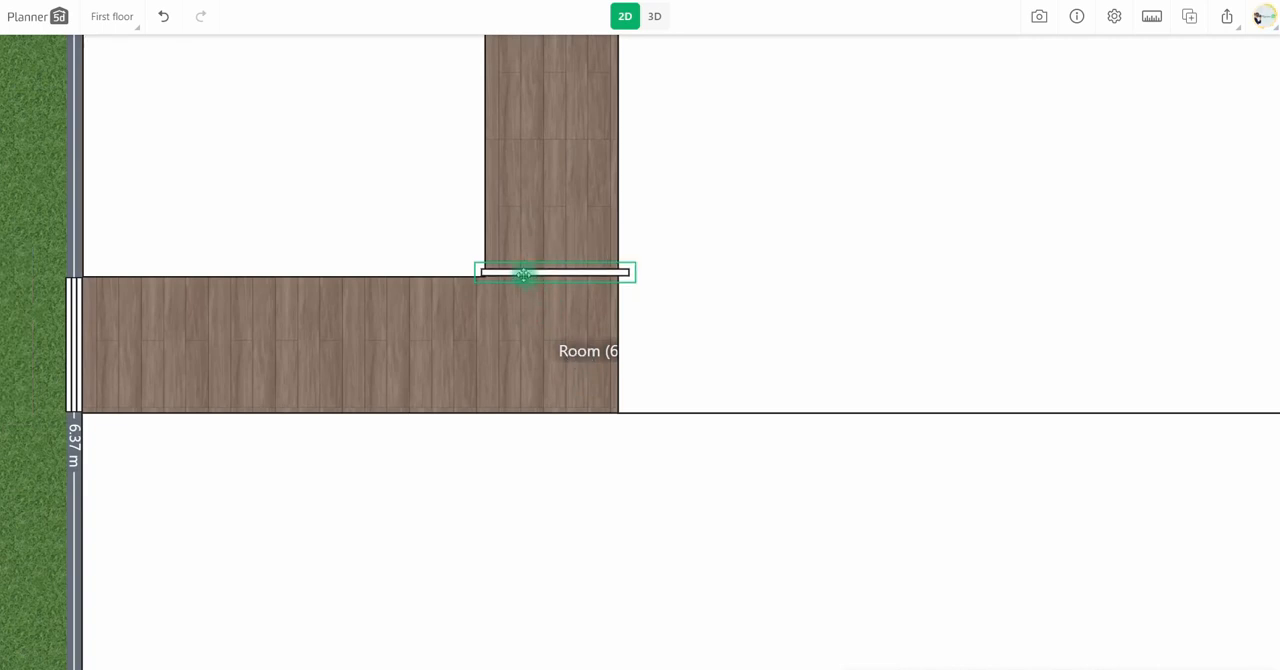
Duplicate the bar, rotate the copy to vertical and place it across the horizontal gap at the corner slab's right edge.
{"action": "left_click_drag", "start_coordinate": [522, 276], "coordinate": [550, 354]}
{"action": "left_click_drag", "start_coordinate": [554, 409], "coordinate": [465, 368]}
{"action": "left_click_drag", "start_coordinate": [549, 345], "coordinate": [486, 343]}
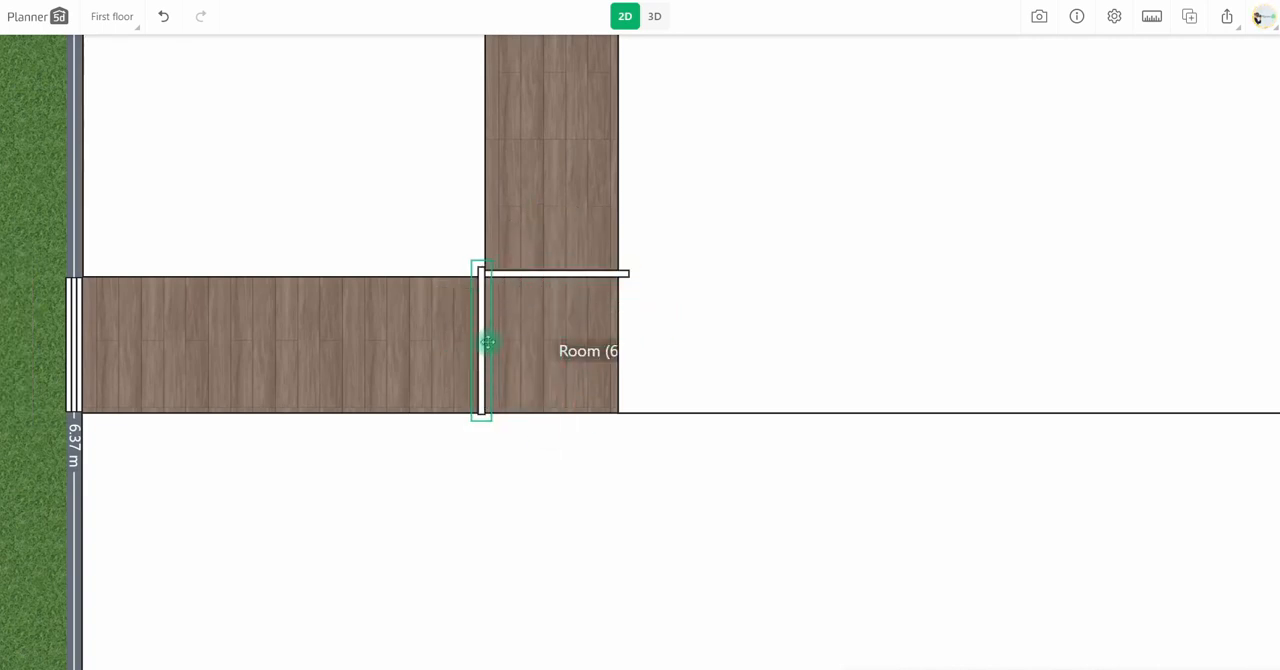
Duplicate the vertical bar and move the copy further left along the horizontal gap.
{"action": "left_click", "coordinate": [474, 306]}
{"action": "left_click_drag", "start_coordinate": [511, 391], "coordinate": [28, 260]}
{"action": "left_click_drag", "start_coordinate": [209, 360], "coordinate": [381, 354]}
{"action": "scroll", "coordinate": [421, 361], "scroll_direction": "down", "scroll_amount": 4}
{"action": "left_click", "coordinate": [446, 333]}
{"action": "scroll", "coordinate": [523, 371], "scroll_direction": "up", "scroll_amount": 2}
Add a 100 cm block in the horizontal gap as a spacer for the vertical bars.
{"action": "left_click", "coordinate": [18, 264]}
{"action": "left_click_drag", "start_coordinate": [203, 453], "coordinate": [615, 371]}
{"action": "scroll", "coordinate": [615, 371], "scroll_direction": "up", "scroll_amount": 1}
{"action": "left_click_drag", "start_coordinate": [303, 357], "coordinate": [346, 366]}
Position two vertical bar copies at even spacing along the horizontal gap, using the spacer block as a gauge.
{"action": "left_click", "coordinate": [268, 346]}
{"action": "left_click_drag", "start_coordinate": [268, 346], "coordinate": [477, 372]}
{"action": "left_click", "coordinate": [602, 302]}
{"action": "left_click", "coordinate": [617, 375]}
{"action": "left_click_drag", "start_coordinate": [663, 380], "coordinate": [560, 374]}
Place a copy of the horizontal bar further up the vertical gap using the spacer block, and remove the spacer.
{"action": "left_click_drag", "start_coordinate": [477, 377], "coordinate": [766, 277]}
{"action": "left_click", "coordinate": [531, 397]}
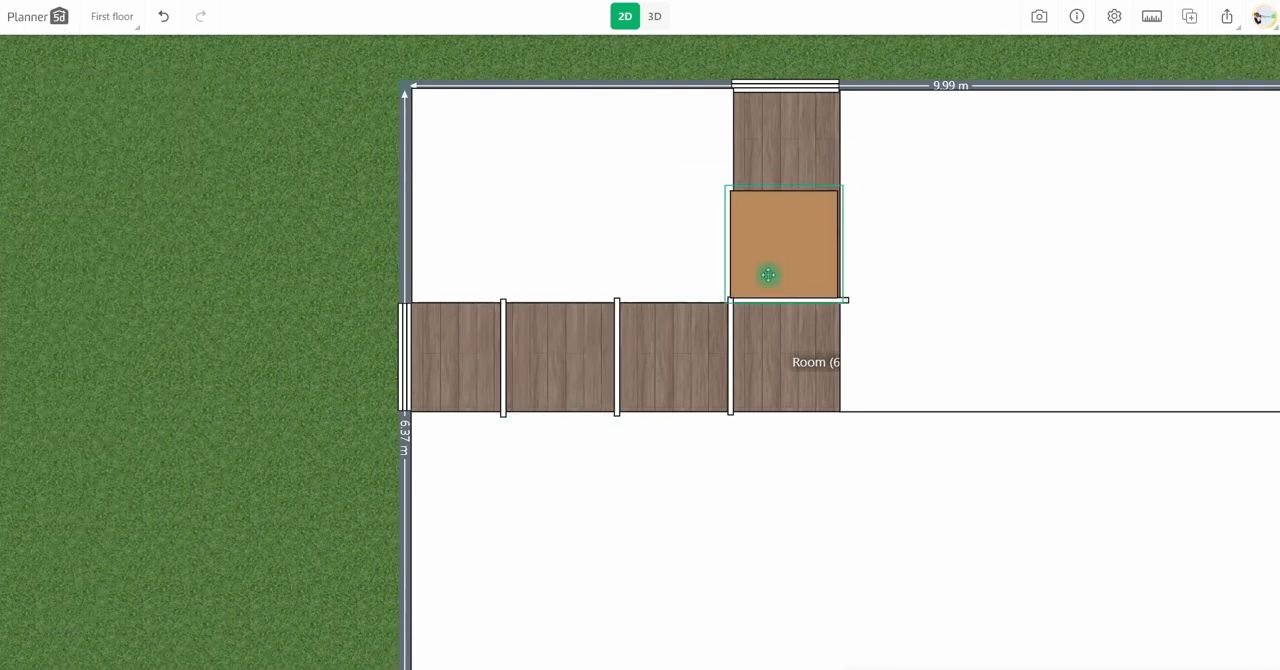
{"action": "left_click", "coordinate": [767, 300]}
{"action": "left_click", "coordinate": [774, 246]}
{"action": "left_click_drag", "start_coordinate": [807, 333], "coordinate": [770, 188]}
{"action": "left_click", "coordinate": [773, 229]}
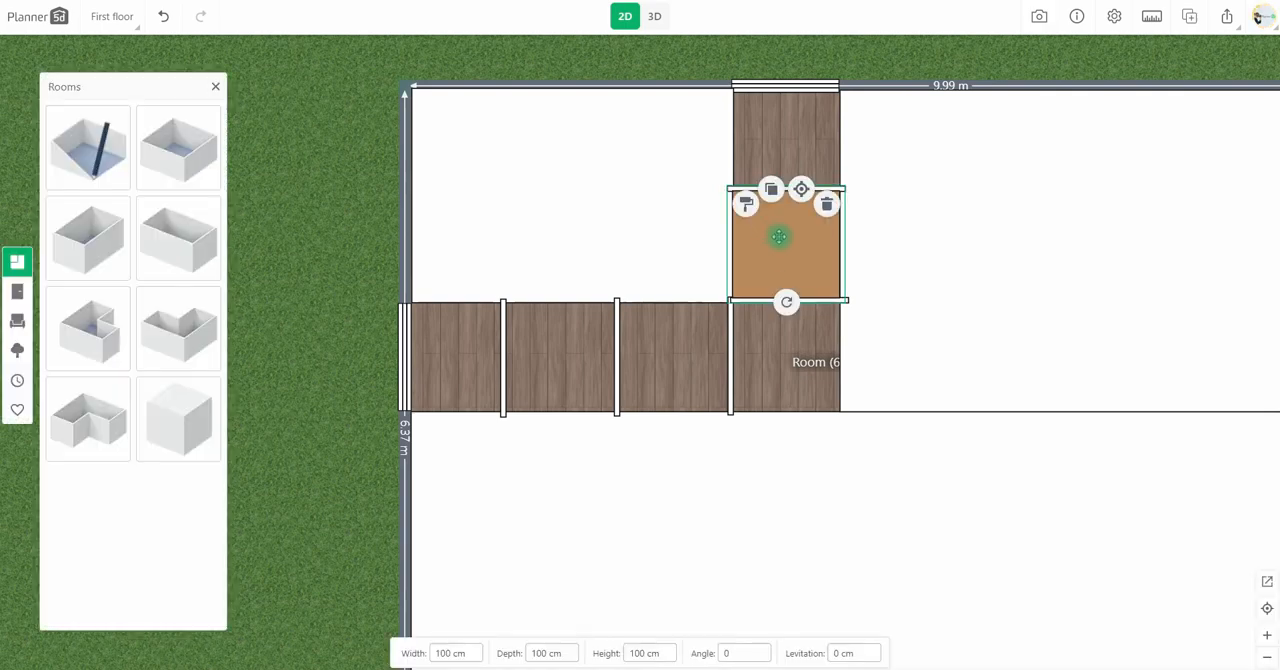
{"action": "left_click", "coordinate": [654, 17]}
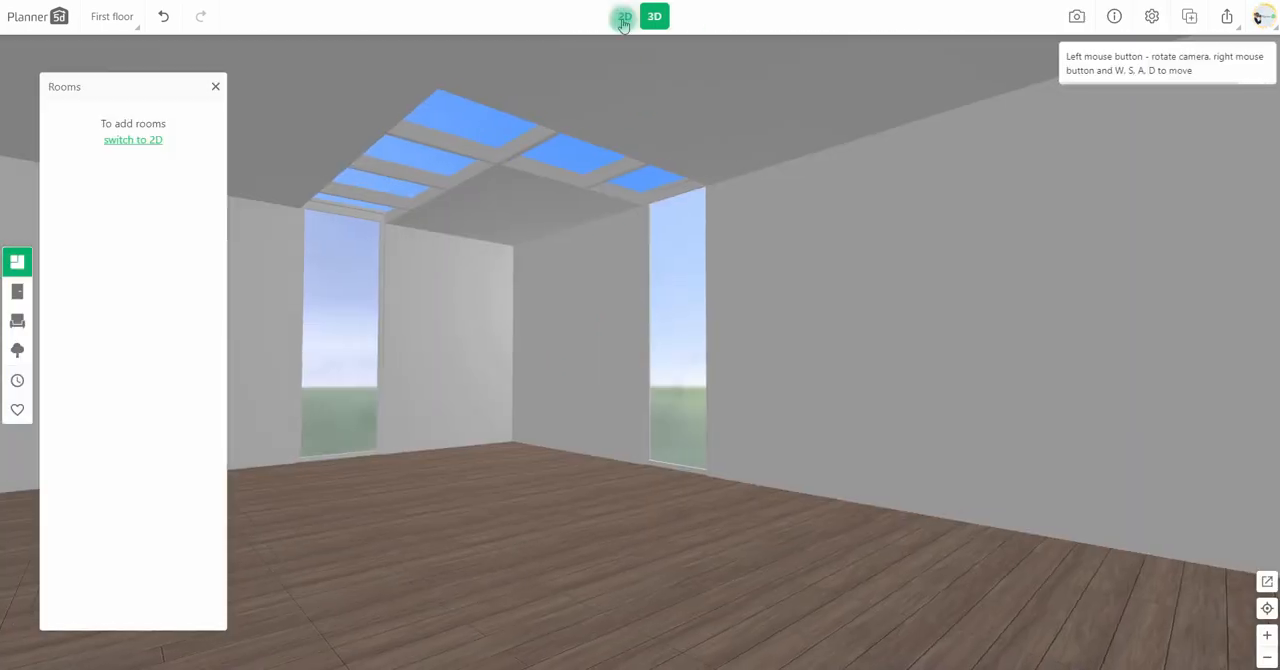
Add a rectangular glass-top coffee table with dark legs to the 2D plan, near the L-shaped gap.
{"action": "left_click", "coordinate": [623, 22]}
{"action": "scroll", "coordinate": [571, 369], "scroll_direction": "down", "scroll_amount": 1}
{"action": "left_click_drag", "start_coordinate": [568, 372], "coordinate": [503, 388]}
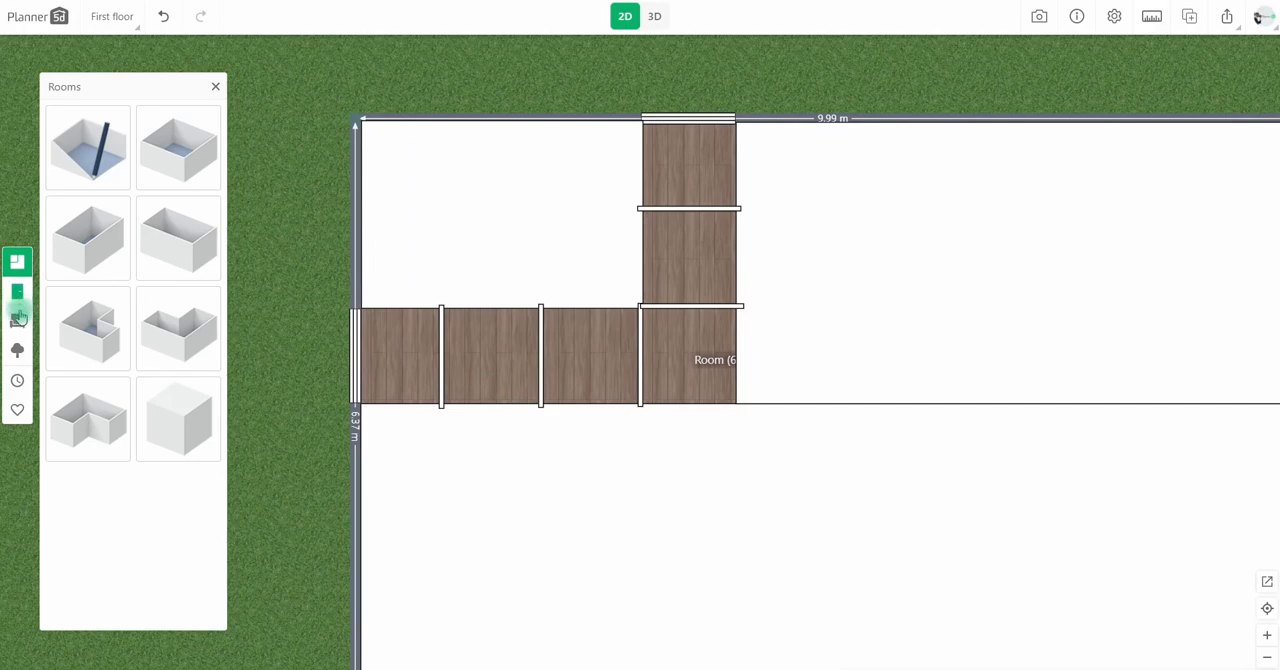
{"action": "left_click", "coordinate": [18, 318]}
{"action": "left_click", "coordinate": [86, 260]}
{"action": "left_click", "coordinate": [94, 211]}
{"action": "scroll", "coordinate": [122, 312], "scroll_direction": "down", "scroll_amount": 1}
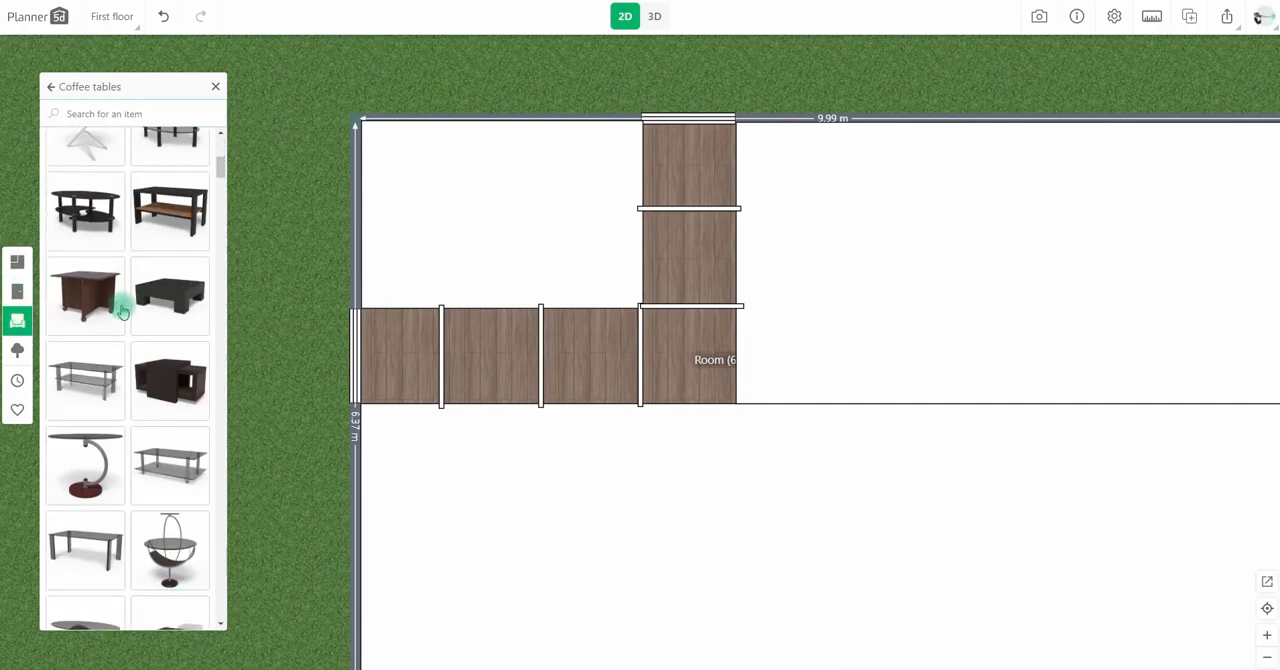
{"action": "scroll", "coordinate": [122, 312], "scroll_direction": "down", "scroll_amount": 2}
{"action": "left_click_drag", "start_coordinate": [103, 365], "coordinate": [590, 286]}
{"action": "scroll", "coordinate": [286, 400], "scroll_direction": "down", "scroll_amount": 1}
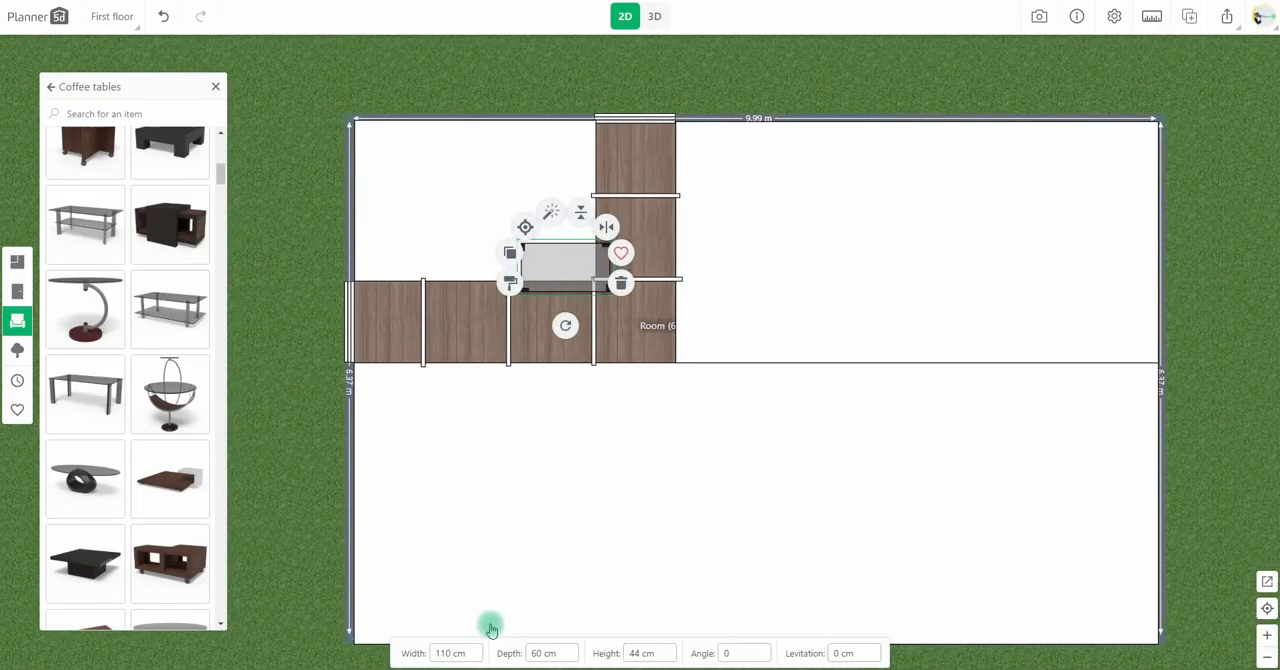
Resize the glass coffee table to 470 cm wide and 400 cm deep, and position it over the whole L-shaped gap.
{"action": "type", "text": "3"}
{"action": "key", "text": "BackSpace"}
{"action": "type", "text": "4"}
{"action": "left_click_drag", "start_coordinate": [579, 262], "coordinate": [533, 318]}
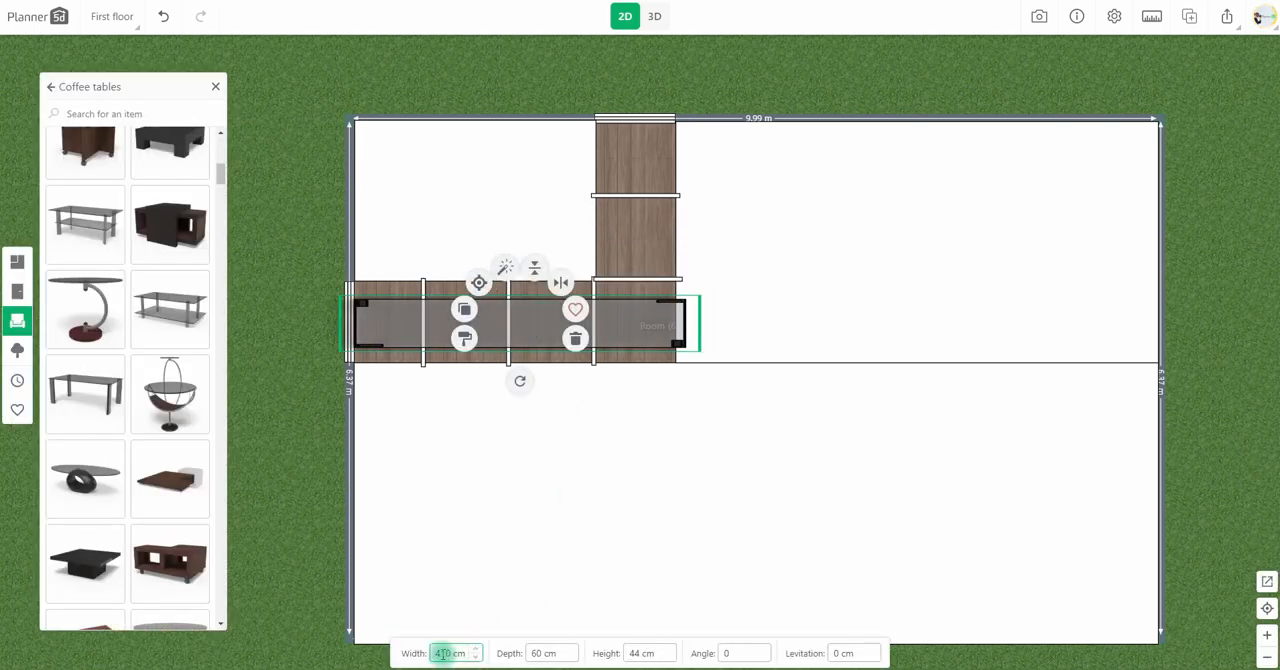
{"action": "key", "text": "BackSpace"}
{"action": "type", "text": "7"}
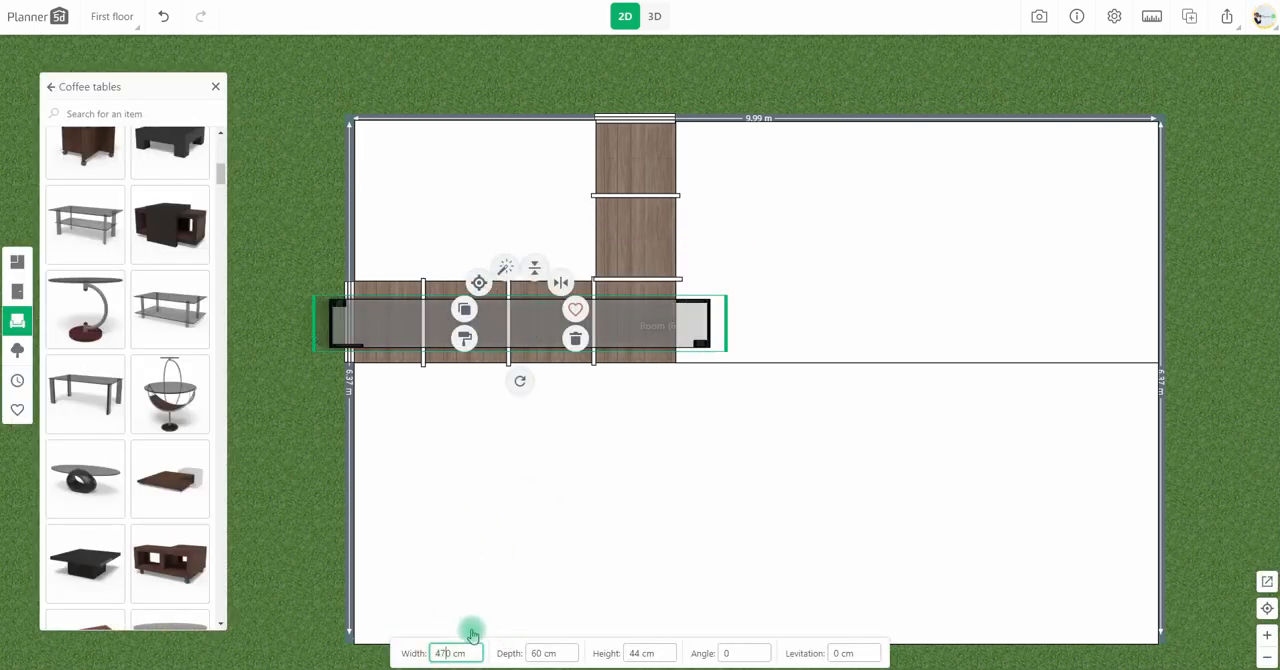
{"action": "key", "text": "BackSpace"}
{"action": "type", "text": "40"}
{"action": "left_click_drag", "start_coordinate": [628, 428], "coordinate": [647, 384]}
In the 3D view, set the glass table's height to 5 cm and raise it above the skylight to a levitation of 315 cm.
{"action": "left_click", "coordinate": [654, 16]}
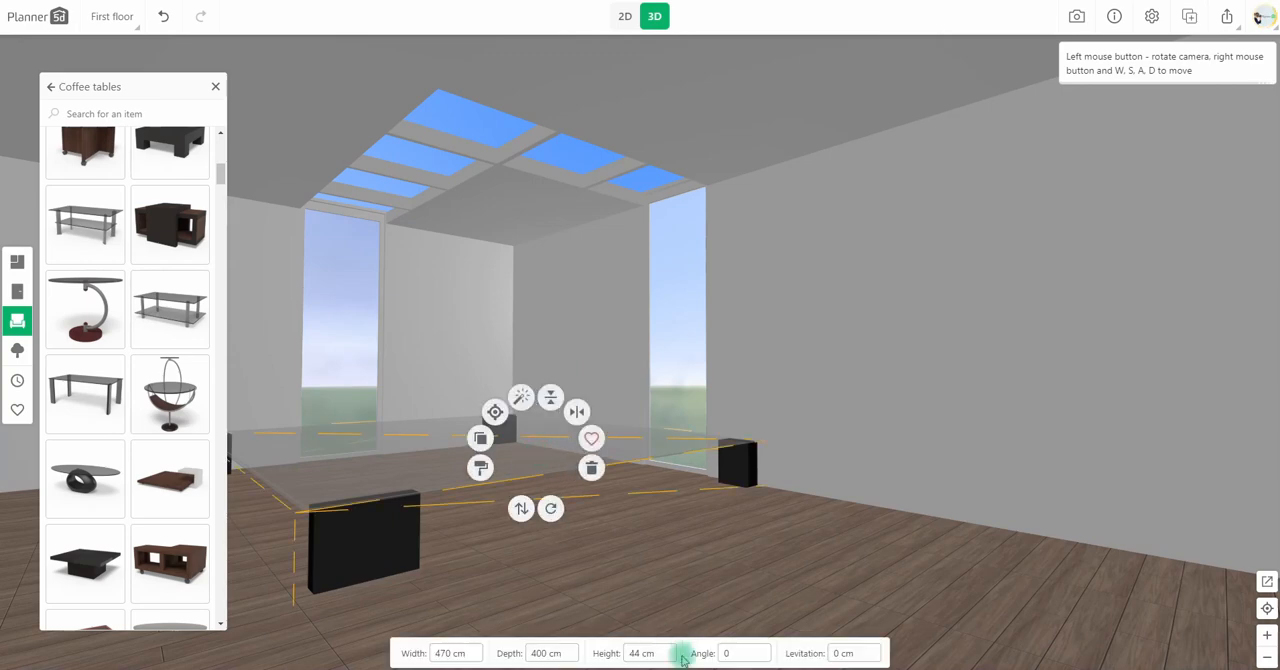
{"action": "type", "text": "5"}
{"action": "left_click_drag", "start_coordinate": [521, 508], "coordinate": [480, 300]}
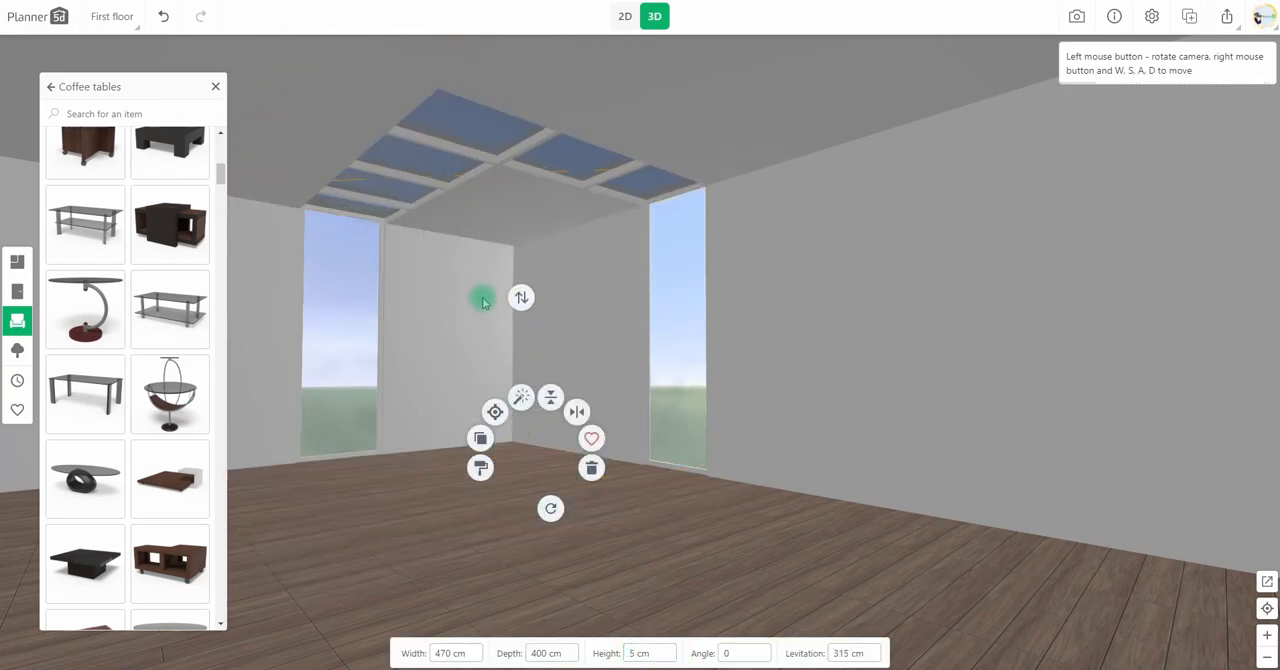
Change the glass cover's grey color to white (#ffffff).
{"action": "left_click", "coordinate": [480, 467]}
{"action": "left_click", "coordinate": [156, 179]}
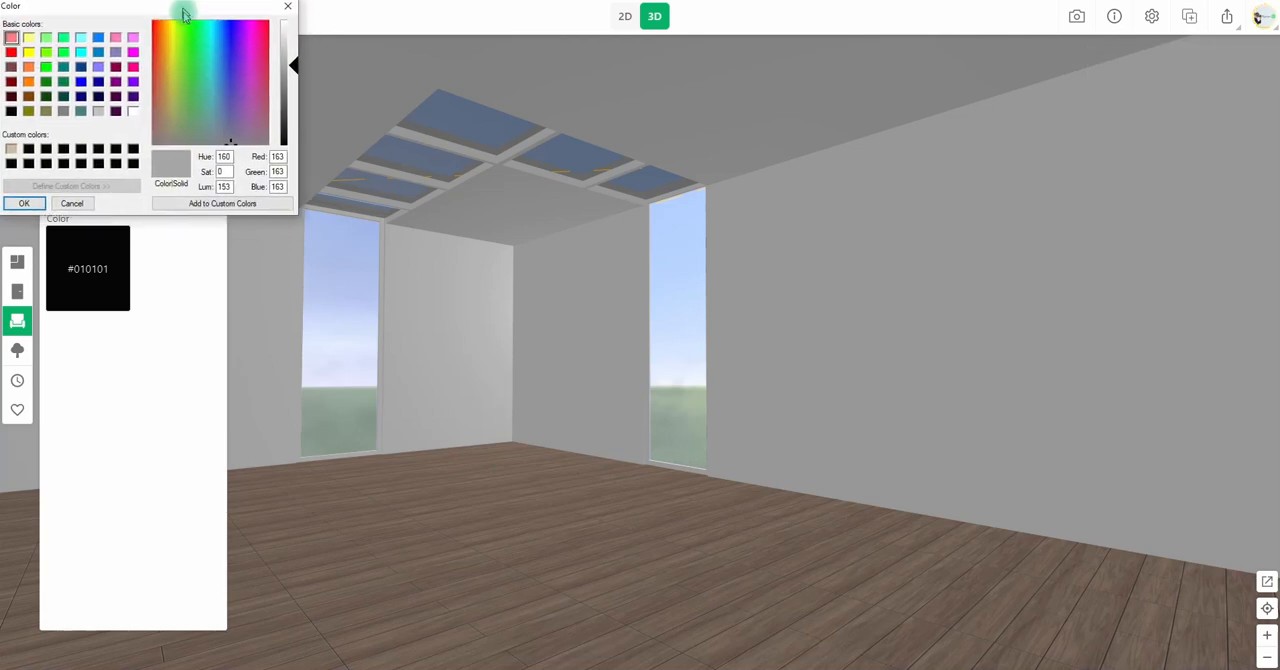
{"action": "left_click", "coordinate": [136, 117]}
{"action": "left_click", "coordinate": [27, 210]}
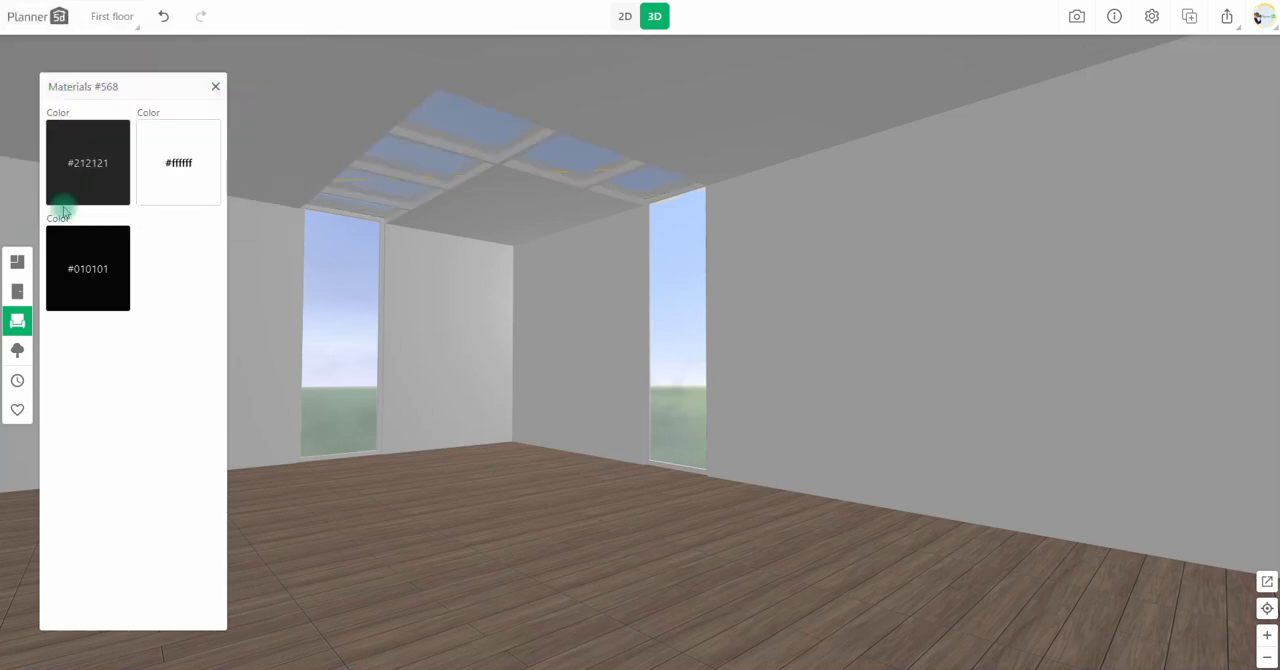
Place three large trees outside the room around the corner with the two windows, and check them in 3D.
{"action": "left_click", "coordinate": [624, 17]}
{"action": "left_click", "coordinate": [17, 349]}
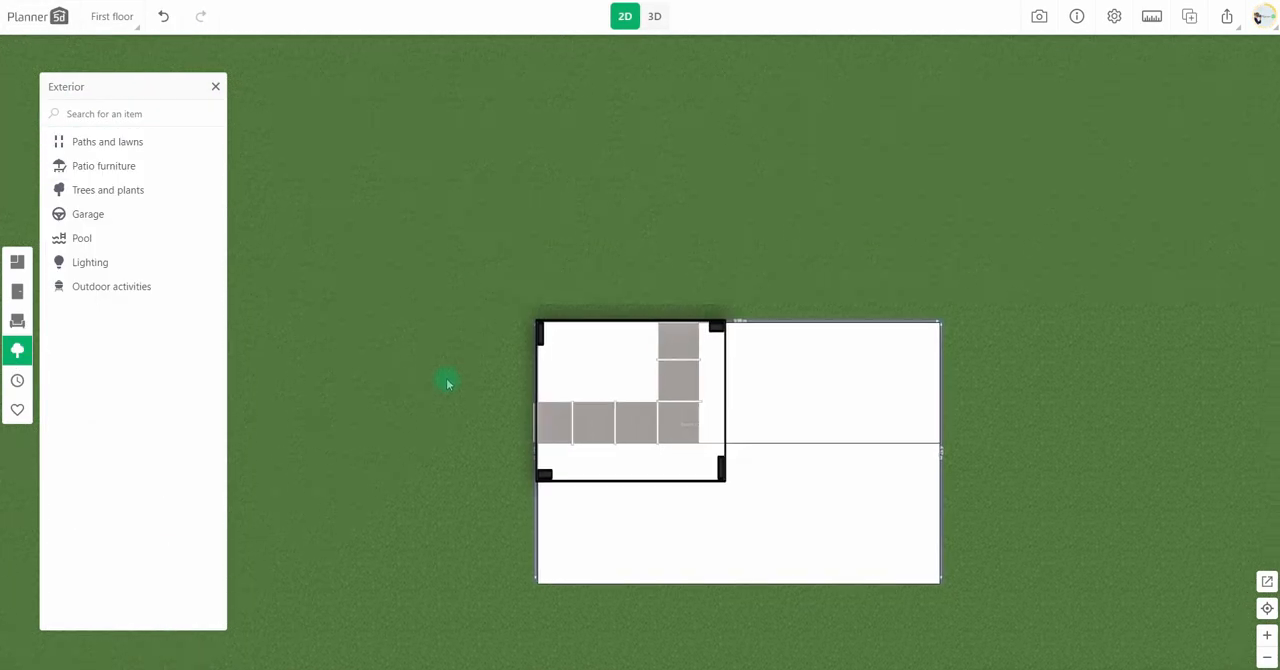
{"action": "left_click", "coordinate": [104, 190]}
{"action": "left_click_drag", "start_coordinate": [93, 515], "coordinate": [687, 141]}
{"action": "left_click_drag", "start_coordinate": [605, 115], "coordinate": [408, 218]}
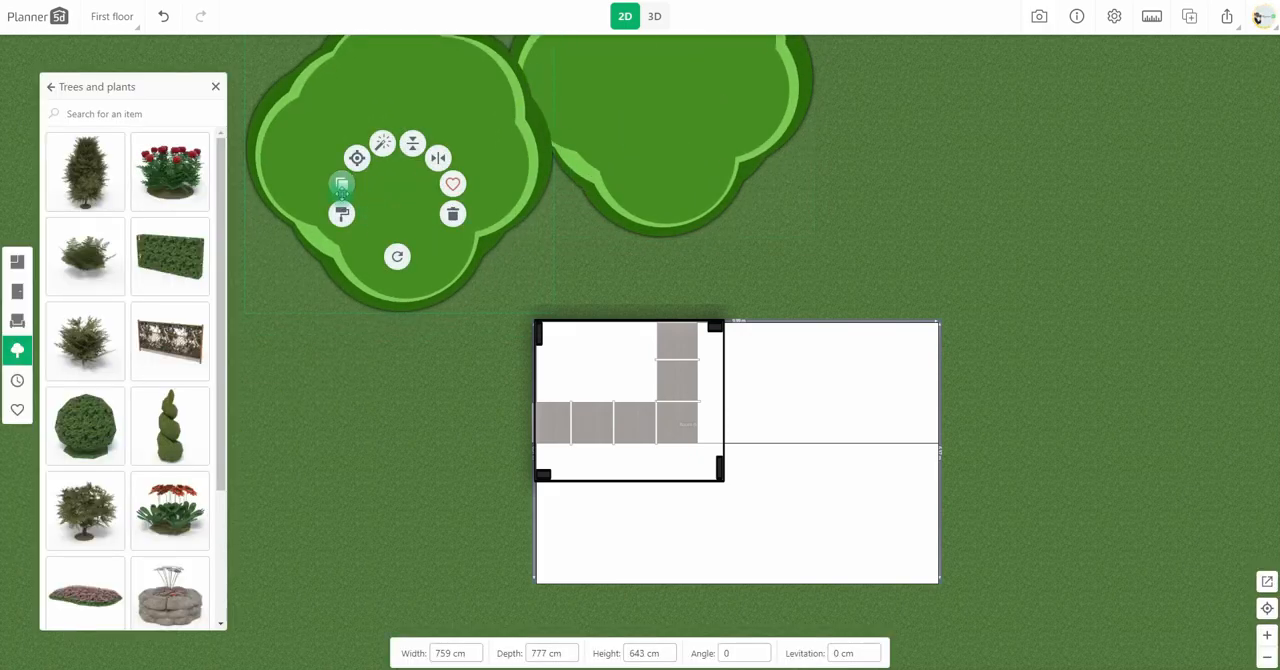
{"action": "left_click_drag", "start_coordinate": [341, 185], "coordinate": [329, 420]}
{"action": "left_click", "coordinate": [654, 16]}
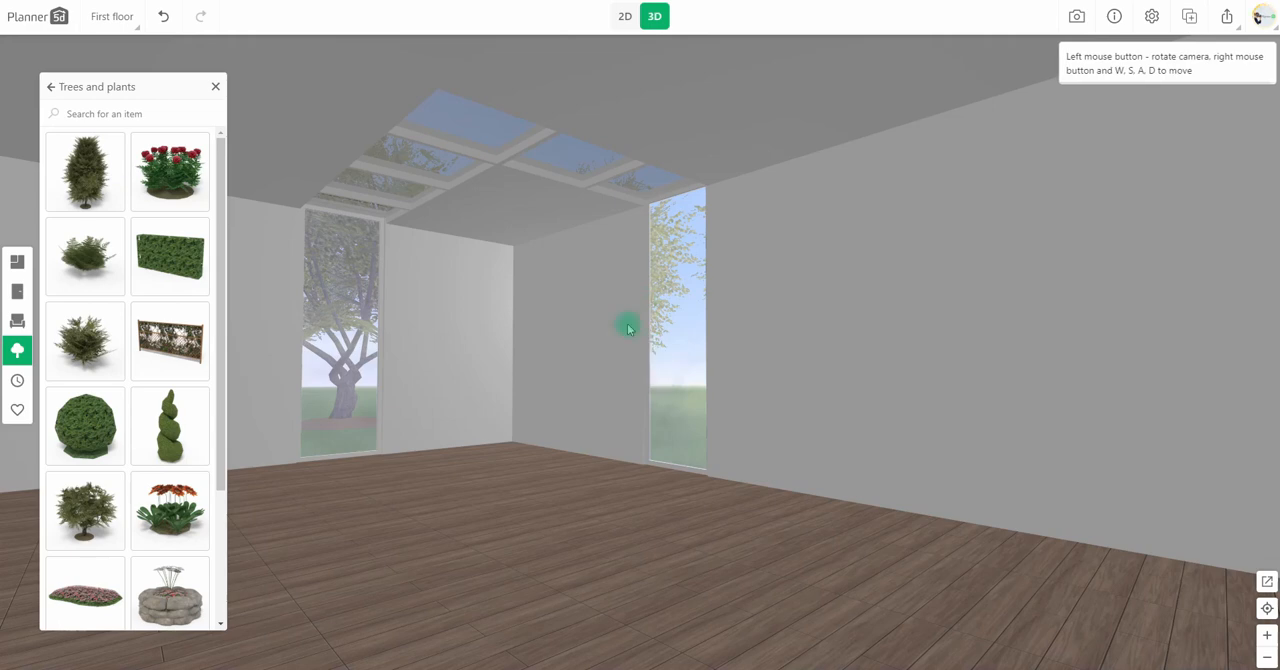
Add three smaller trees between the large trees and the windowed corner in the 2D plan, and check them in 3D.
{"action": "left_click", "coordinate": [619, 17]}
{"action": "left_click_drag", "start_coordinate": [106, 417], "coordinate": [549, 177]}
{"action": "left_click", "coordinate": [411, 255]}
{"action": "left_click", "coordinate": [585, 180]}
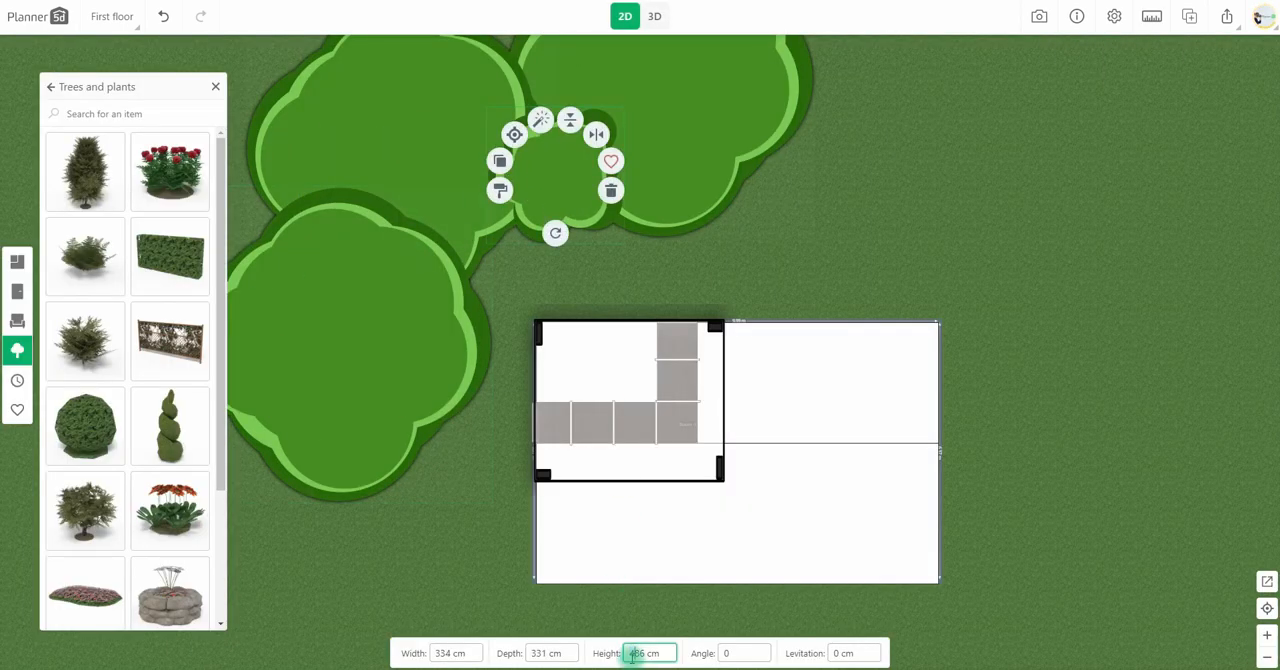
{"action": "left_click", "coordinate": [501, 162]}
{"action": "left_click_drag", "start_coordinate": [588, 198], "coordinate": [454, 438]}
{"action": "left_click", "coordinate": [504, 264]}
{"action": "left_click", "coordinate": [424, 243]}
{"action": "left_click", "coordinate": [654, 17]}
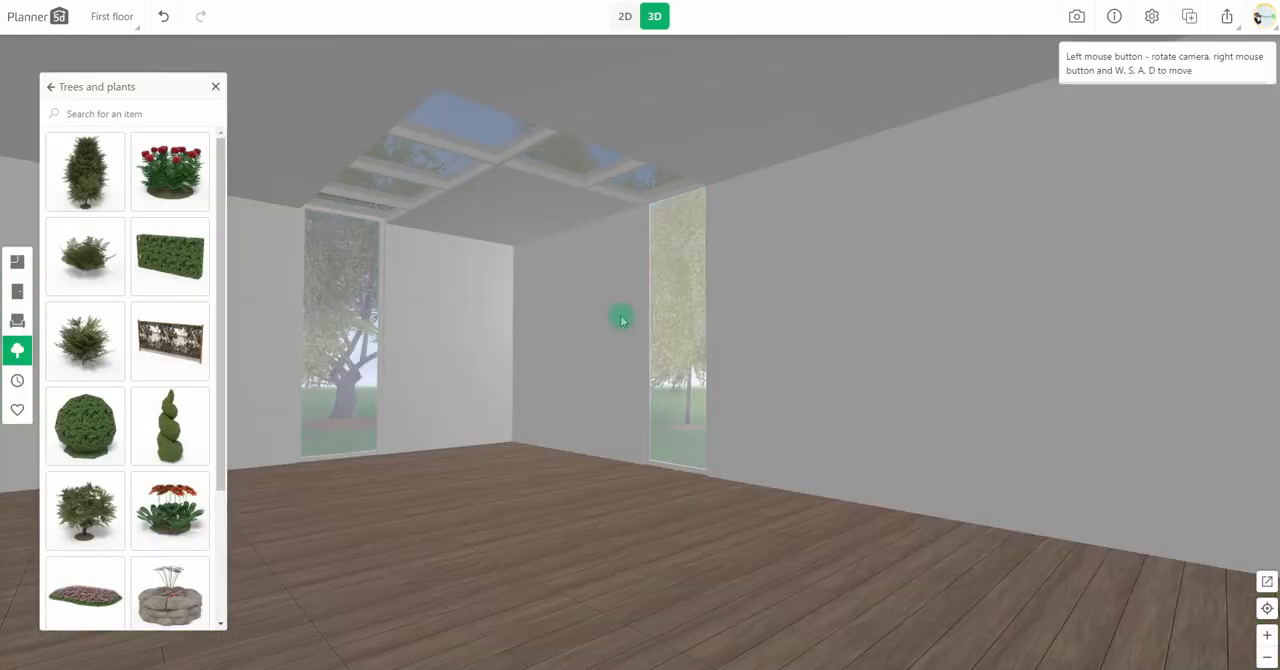
Add a branching multi-bulb chandelier to the 2D plan, in the area enclosed by the L-shaped skylight.
{"action": "left_click", "coordinate": [625, 18]}
{"action": "left_click_drag", "start_coordinate": [594, 426], "coordinate": [451, 351]}
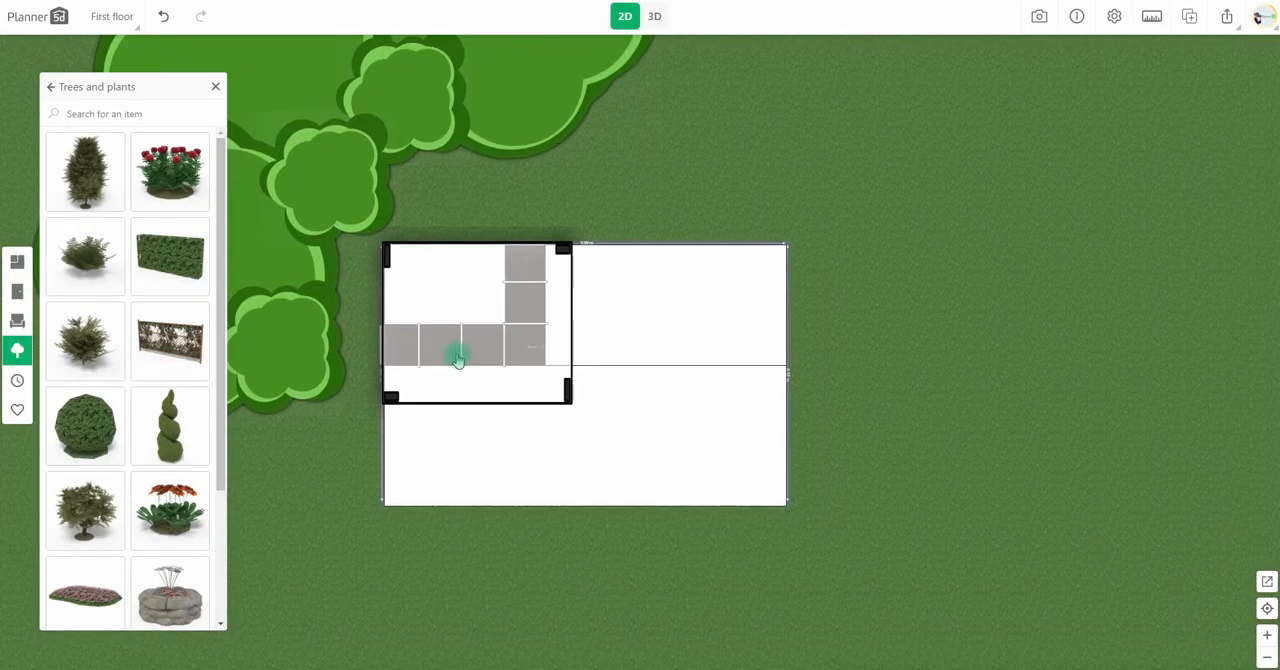
{"action": "scroll", "coordinate": [470, 356], "scroll_direction": "up", "scroll_amount": 4}
{"action": "left_click_drag", "start_coordinate": [543, 365], "coordinate": [708, 359]}
{"action": "left_click", "coordinate": [17, 320]}
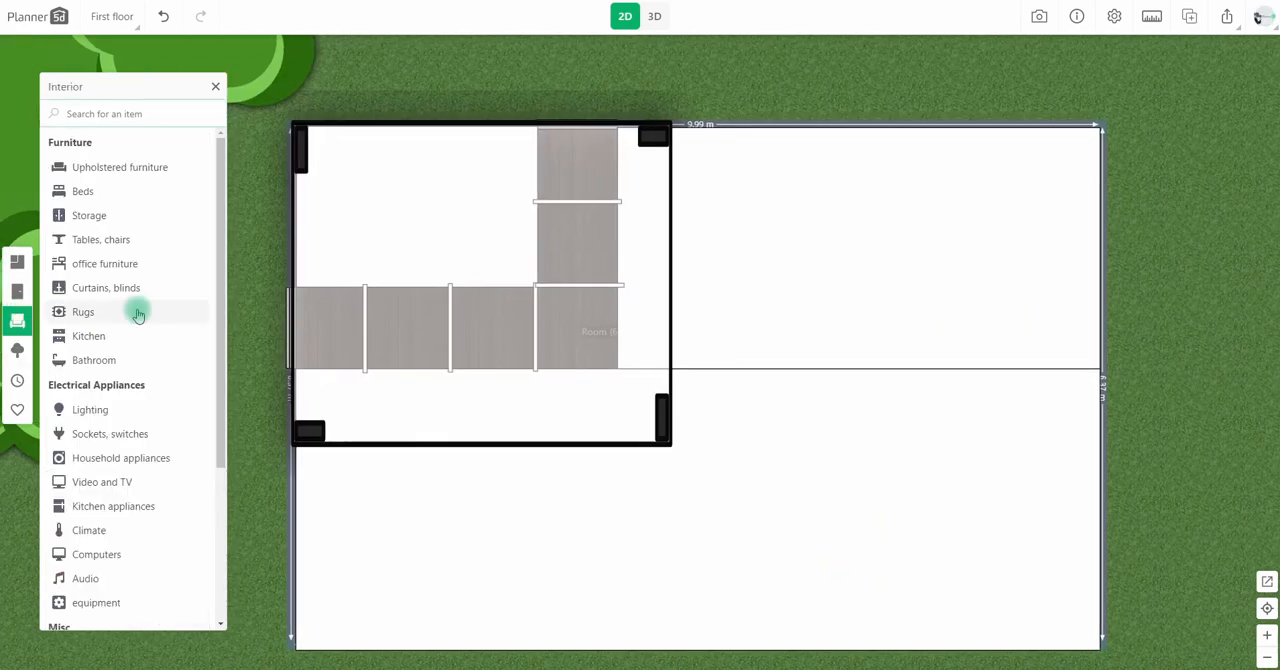
{"action": "left_click", "coordinate": [97, 409]}
{"action": "left_click", "coordinate": [97, 211]}
{"action": "scroll", "coordinate": [110, 250], "scroll_direction": "down", "scroll_amount": 2}
{"action": "scroll", "coordinate": [150, 415], "scroll_direction": "down", "scroll_amount": 10}
{"action": "left_click_drag", "start_coordinate": [85, 420], "coordinate": [389, 230]}
Enlarge the chandelier to a width of 122 cm and a depth of 118 cm.
{"action": "left_click", "coordinate": [441, 653]}
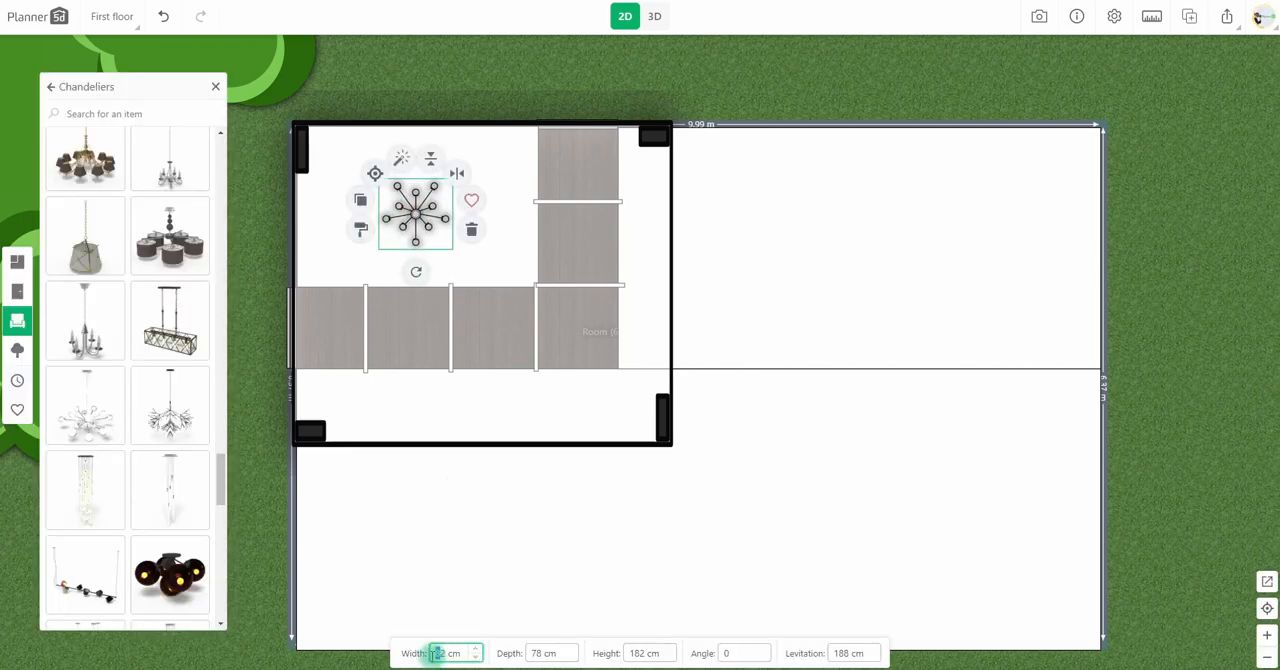
{"action": "type", "text": "12"}
{"action": "left_click", "coordinate": [537, 653]}
{"action": "type", "text": "118"}
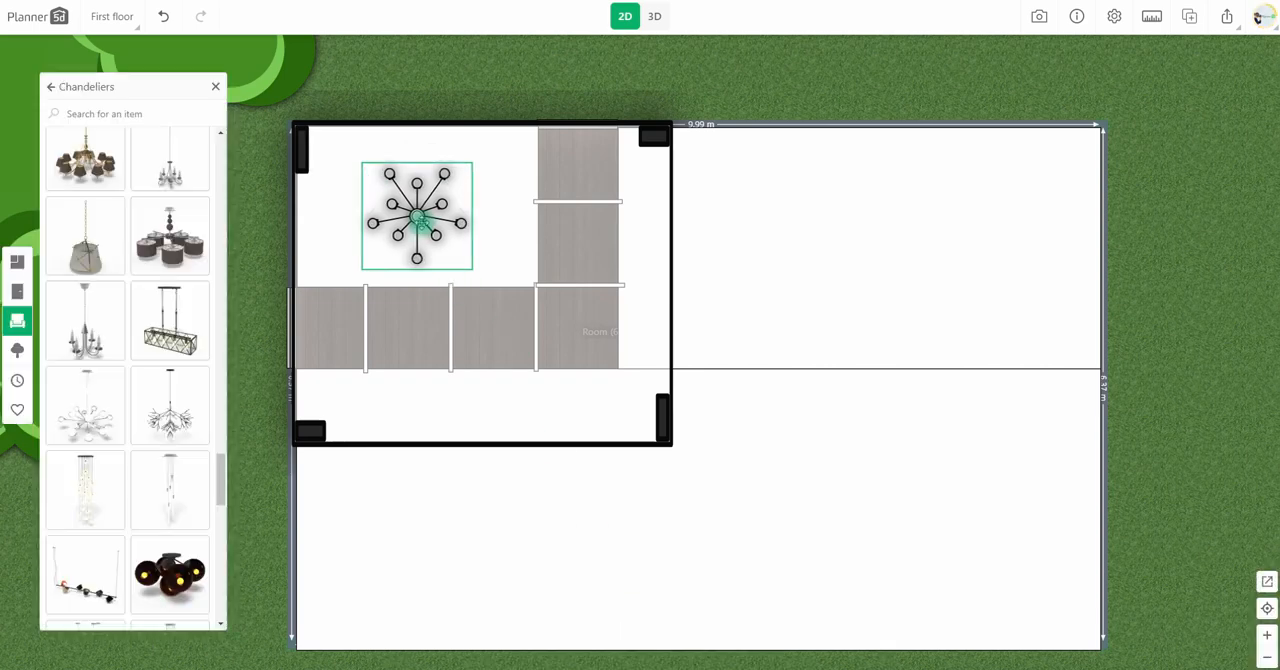
In the 3D view, set the chandelier's height to 252 cm and raise it to a levitation of 205 cm.
{"action": "left_click", "coordinate": [655, 16]}
{"action": "left_click", "coordinate": [507, 292]}
{"action": "left_click", "coordinate": [632, 653]}
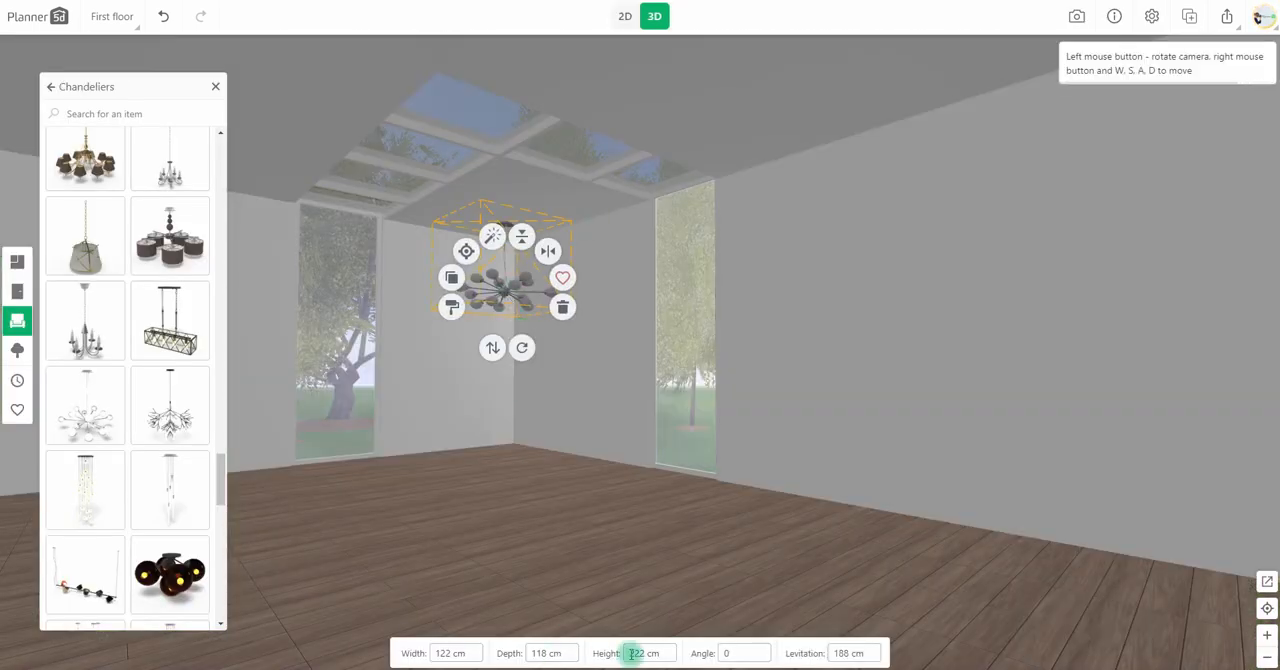
{"action": "left_click_drag", "start_coordinate": [492, 347], "coordinate": [493, 340]}
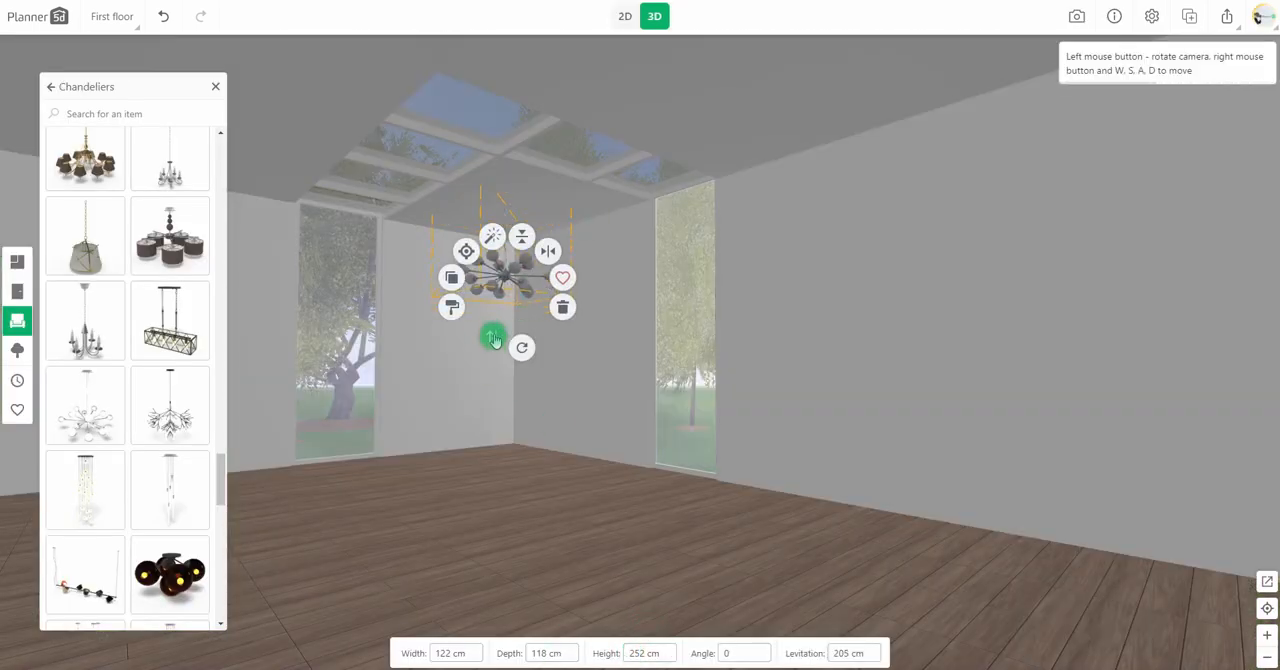
Recolor the chandelier's three plain color materials to white (#ffffff).
{"action": "left_click", "coordinate": [452, 307]}
{"action": "left_click", "coordinate": [96, 195]}
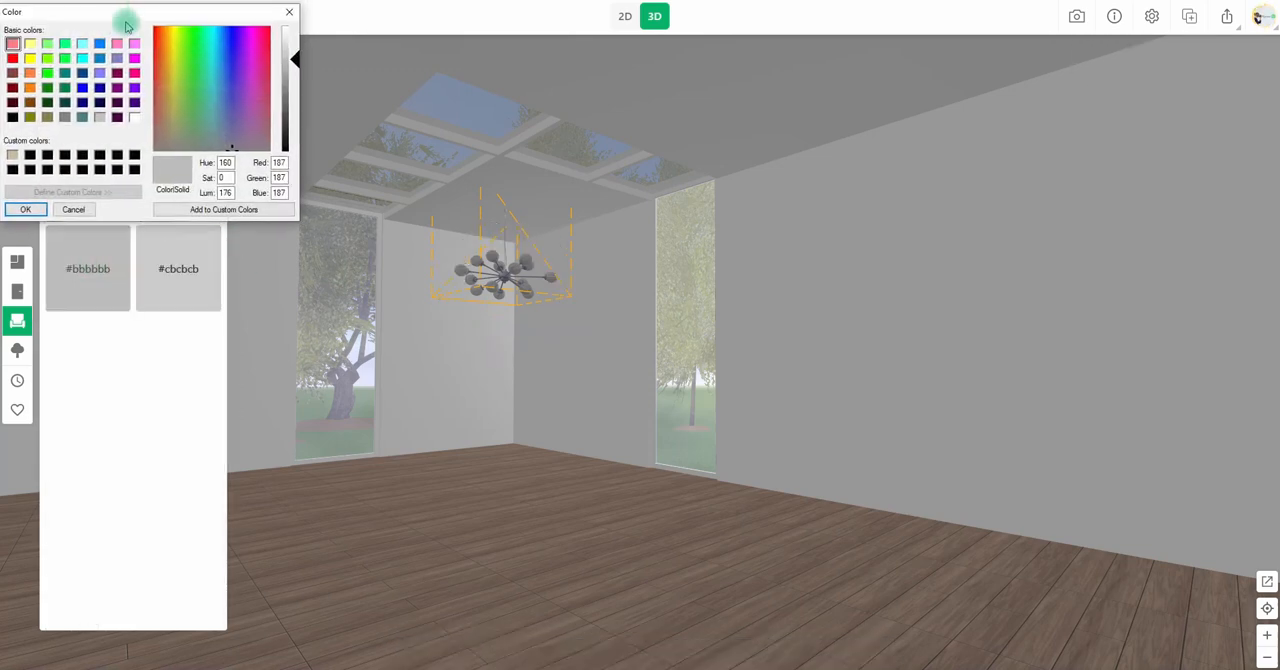
{"action": "left_click", "coordinate": [26, 209]}
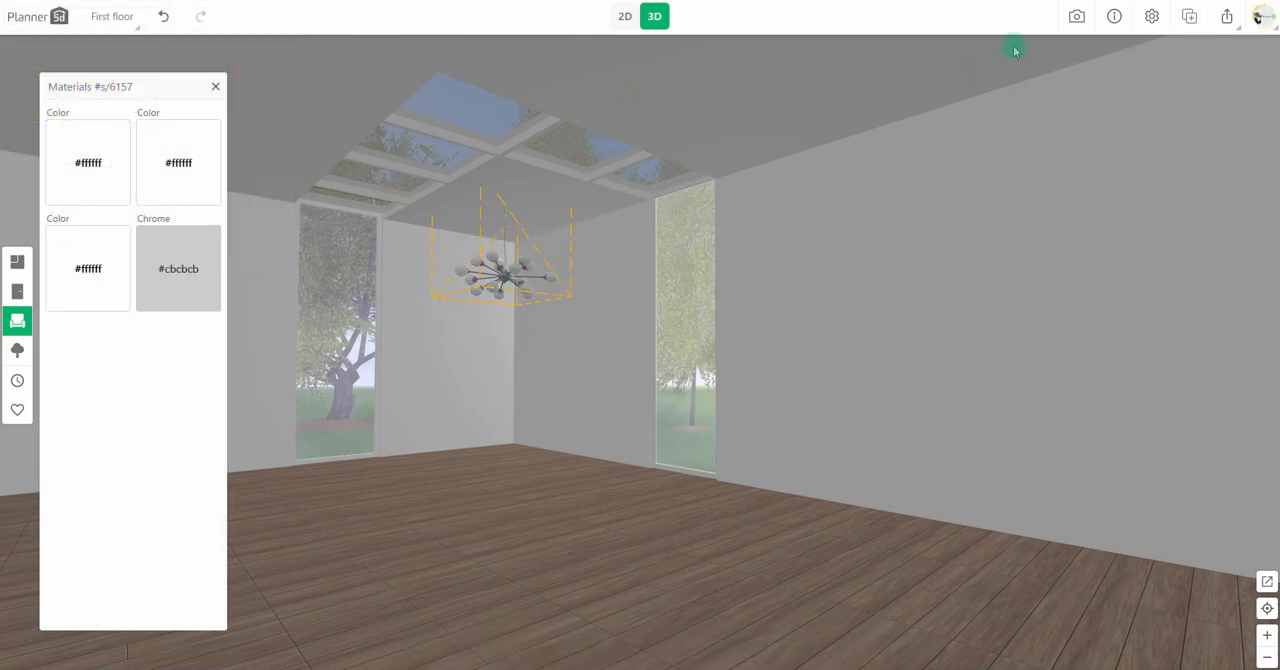
Frame the skylight, both windows and the chandelier in a snapshot, and save it as a rendered image.
{"action": "left_click", "coordinate": [1076, 16]}
{"action": "left_click_drag", "start_coordinate": [594, 297], "coordinate": [611, 351]}
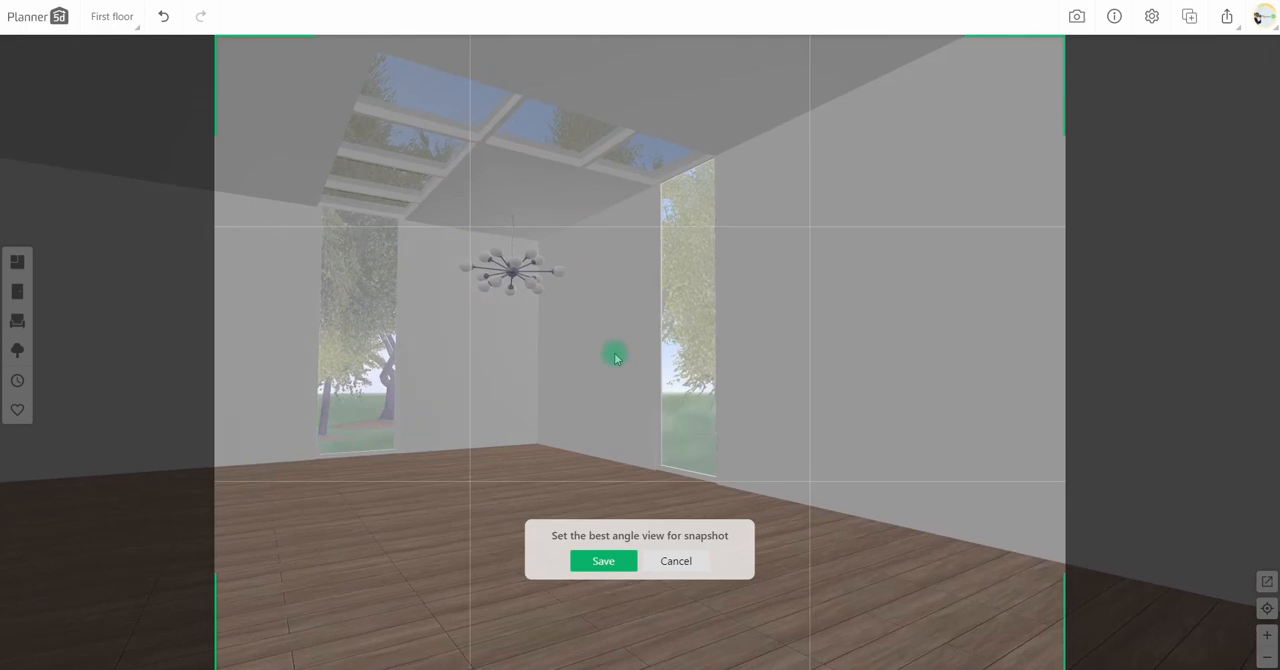
{"action": "left_click", "coordinate": [602, 562]}
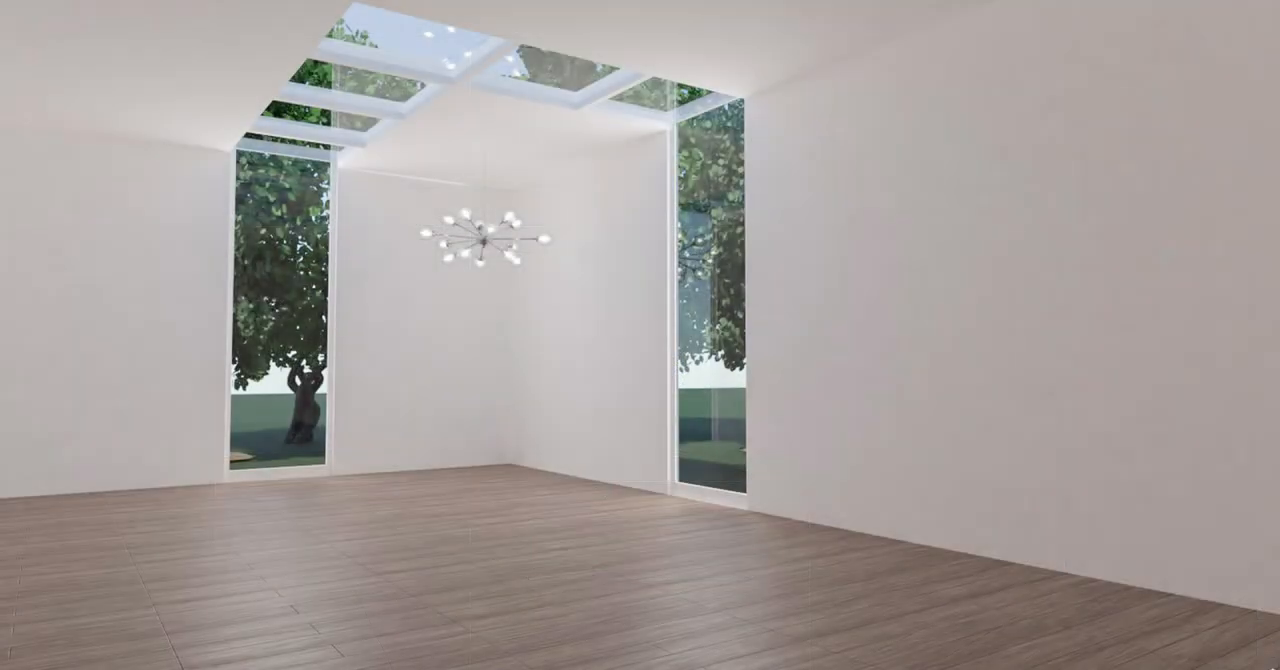